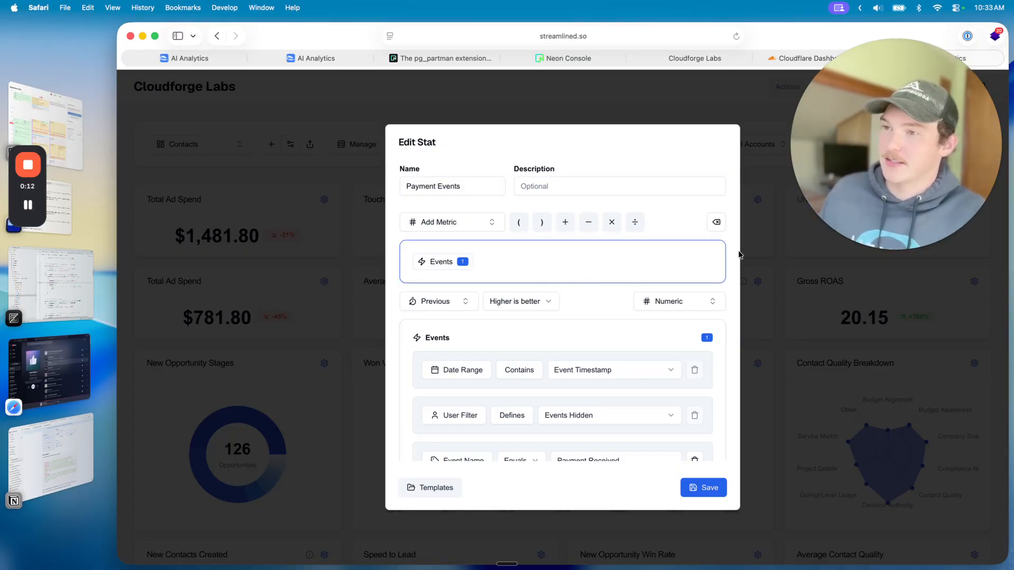
Step: Open the Payment Events stat for editing, review its Events metric and Event Name filter, and save it
{"action": "left_click", "coordinate": [770, 268]}
{"action": "left_click", "coordinate": [757, 200]}
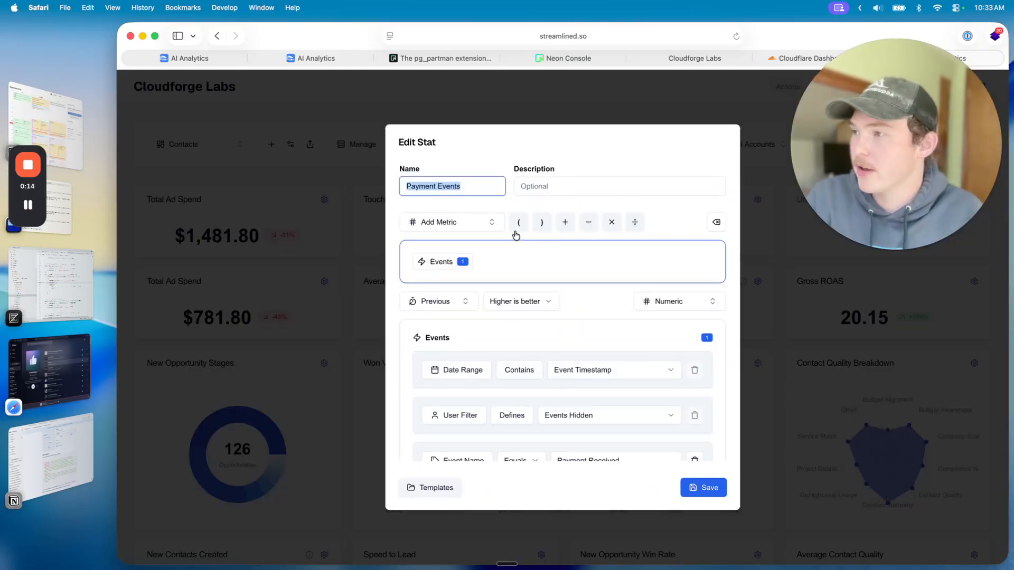
{"action": "double_click", "coordinate": [481, 263]}
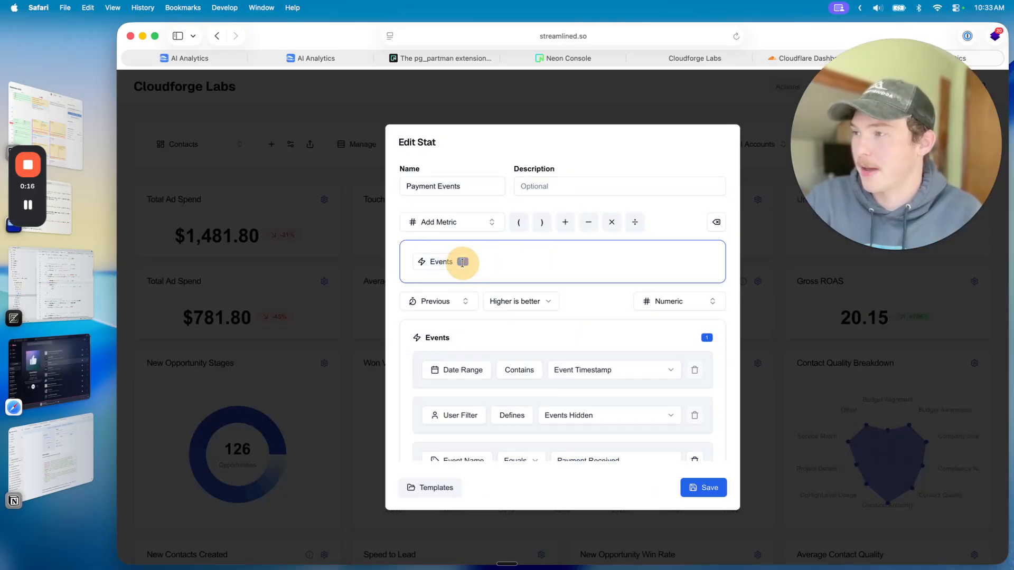
{"action": "scroll", "coordinate": [496, 274], "scroll_direction": "down", "scroll_amount": 2}
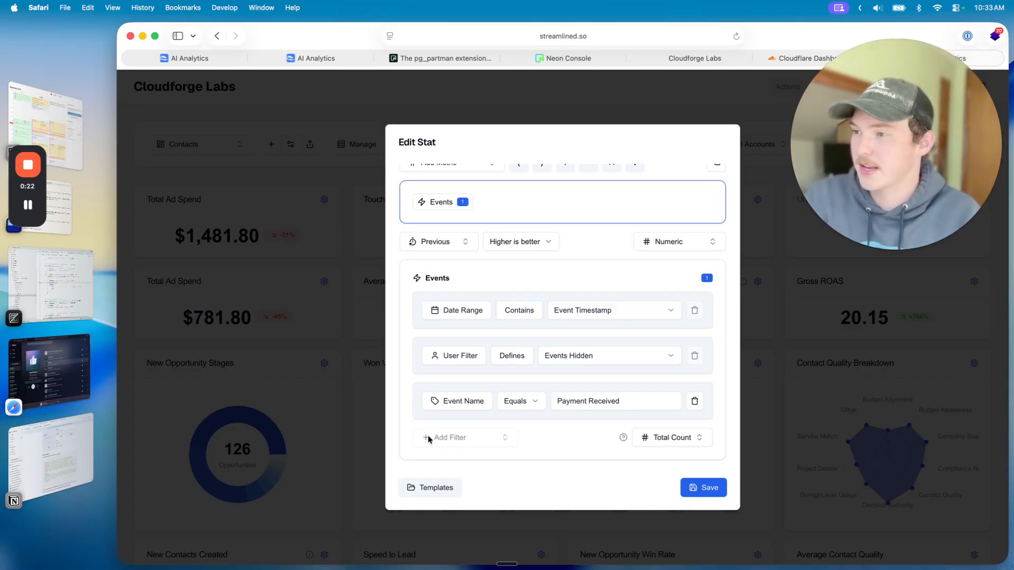
{"action": "double_click", "coordinate": [608, 402]}
{"action": "scroll", "coordinate": [602, 404], "scroll_direction": "up", "scroll_amount": 1}
{"action": "left_click", "coordinate": [594, 403]}
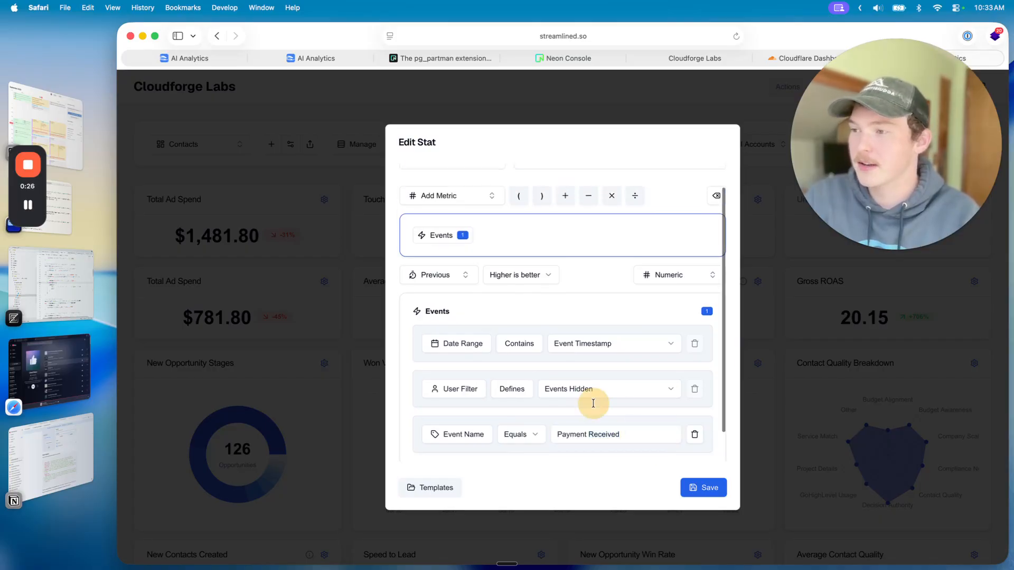
{"action": "scroll", "coordinate": [554, 341], "scroll_direction": "down", "scroll_amount": 1}
{"action": "left_click", "coordinate": [703, 484]}
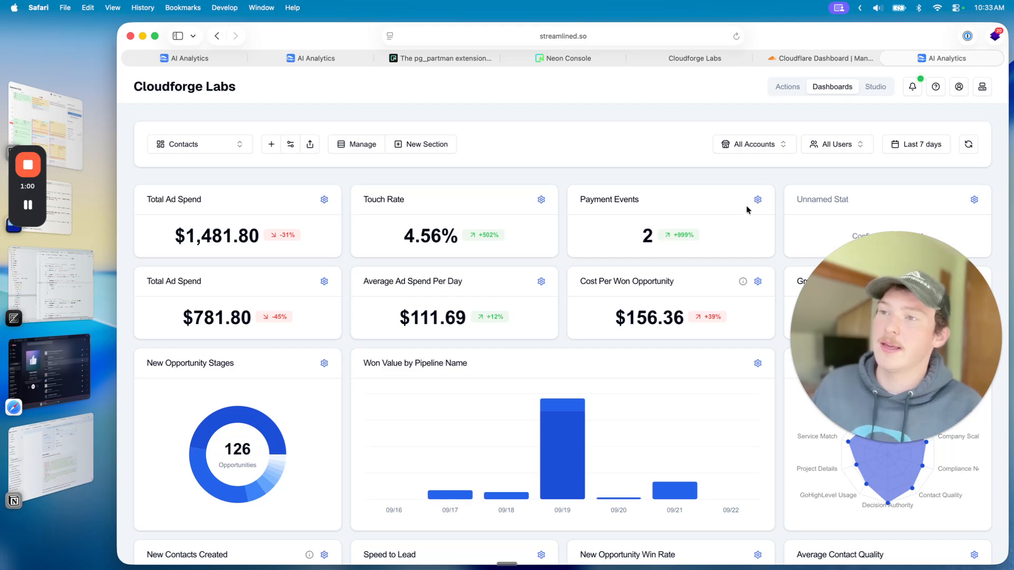
Step: Reopen the Payment Events stat and examine its date range, user and Event Name filters and its count setting
{"action": "left_click", "coordinate": [758, 199]}
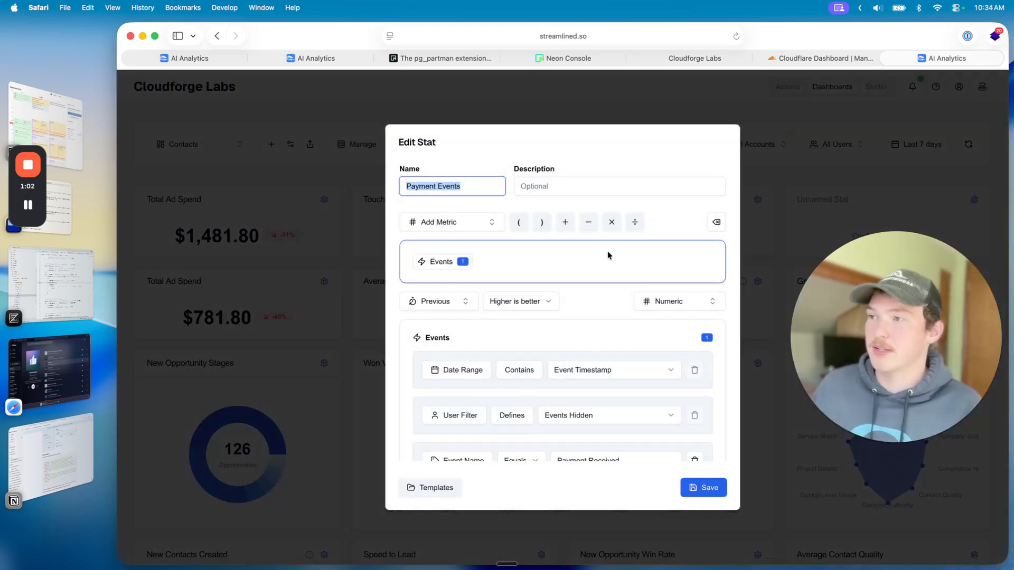
{"action": "scroll", "coordinate": [525, 269], "scroll_direction": "down", "scroll_amount": 3}
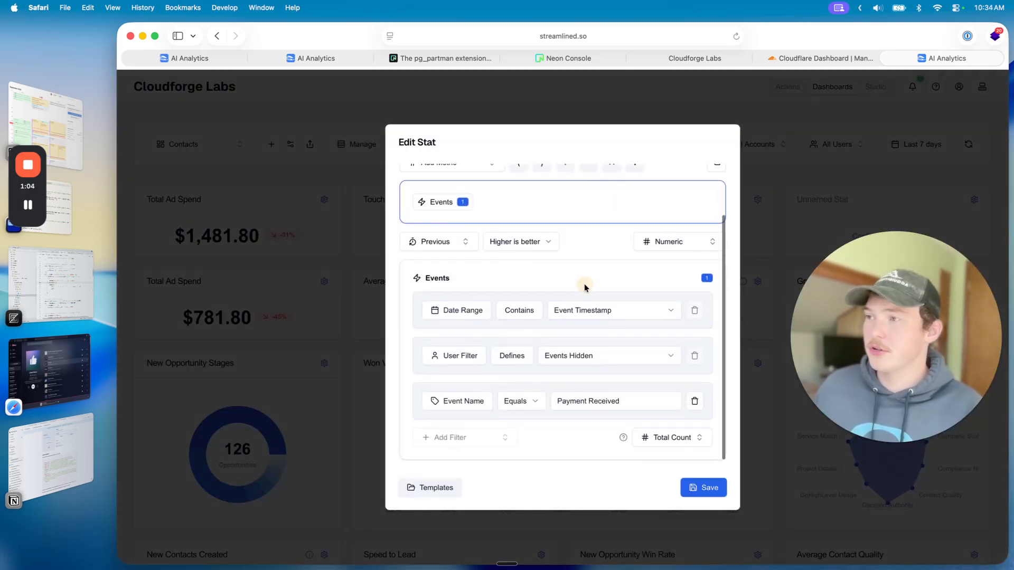
{"action": "scroll", "coordinate": [584, 287], "scroll_direction": "up", "scroll_amount": 3}
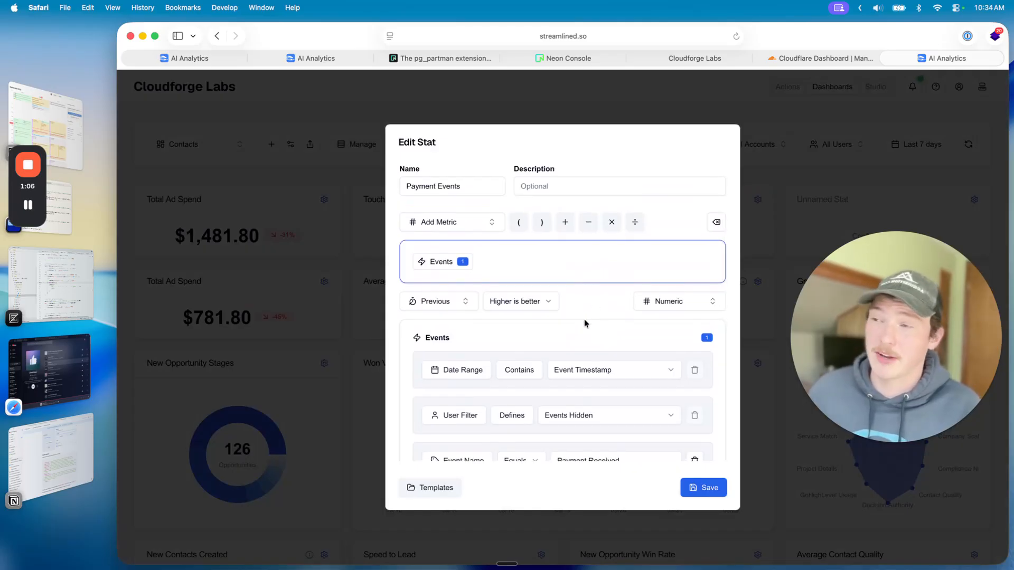
{"action": "scroll", "coordinate": [505, 319], "scroll_direction": "down", "scroll_amount": 1}
{"action": "scroll", "coordinate": [585, 304], "scroll_direction": "up", "scroll_amount": 1}
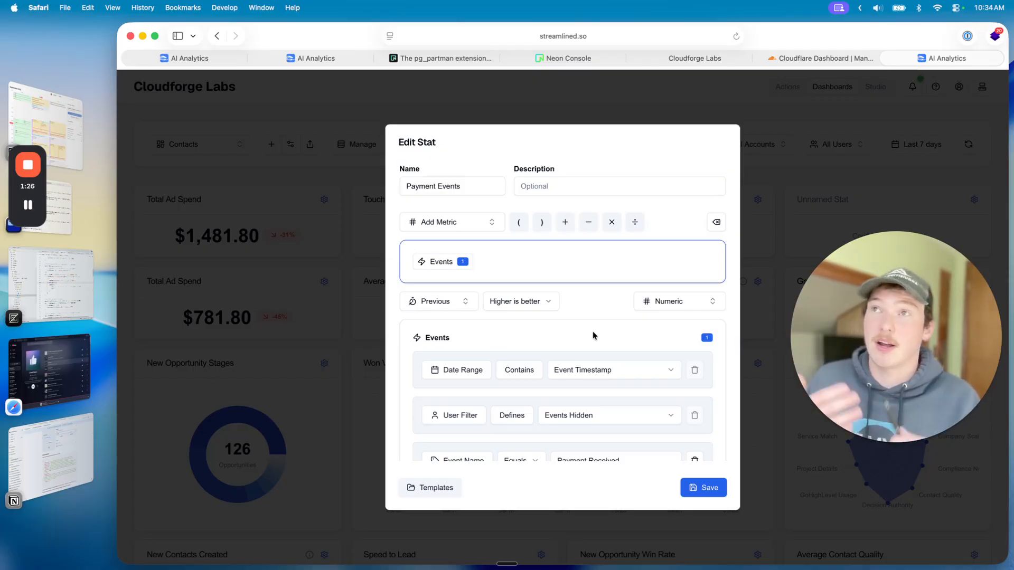
{"action": "scroll", "coordinate": [589, 306], "scroll_direction": "down", "scroll_amount": 2}
{"action": "scroll", "coordinate": [588, 307], "scroll_direction": "up", "scroll_amount": 2}
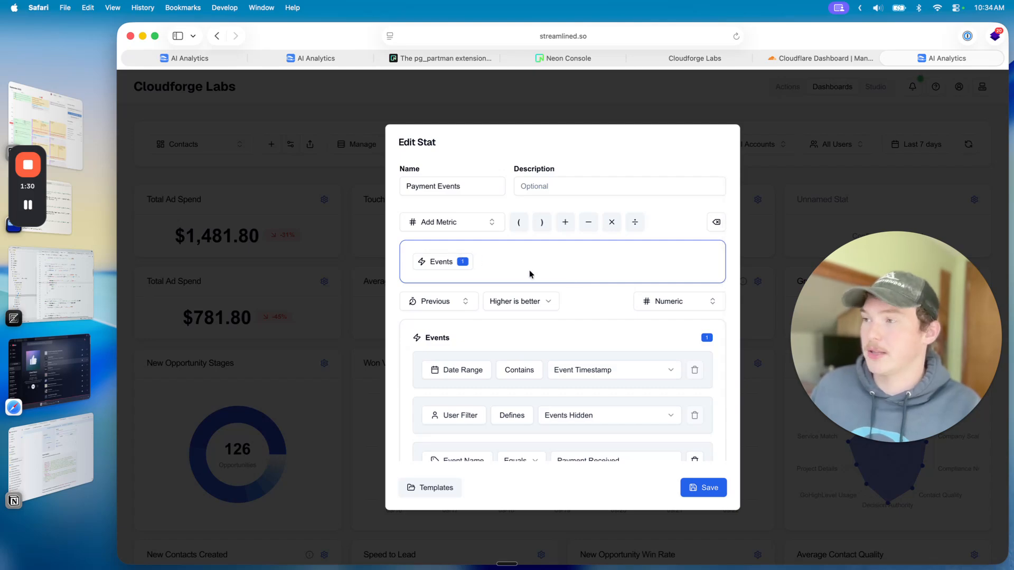
{"action": "scroll", "coordinate": [530, 270], "scroll_direction": "down", "scroll_amount": 3}
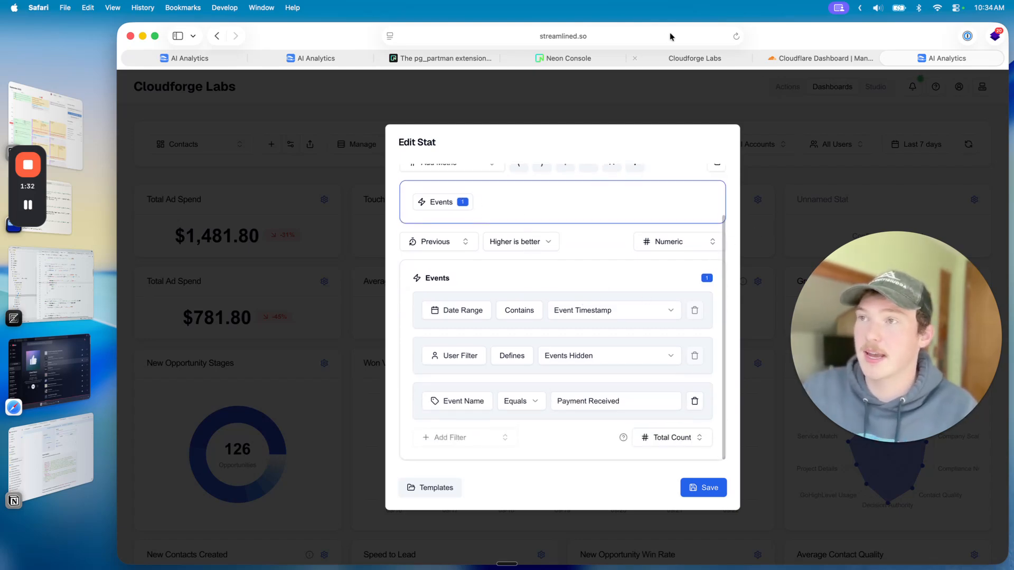
Step: Switch to the Cloudforge Labs workflow and open the first Send Trial Started Event to Streamlined webhook action
{"action": "left_click", "coordinate": [685, 57]}
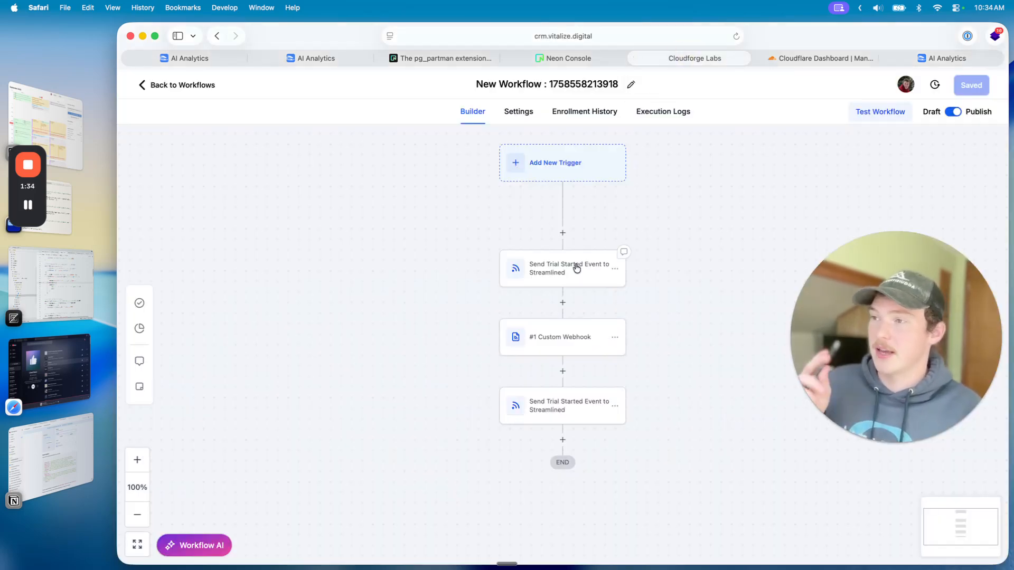
{"action": "scroll", "coordinate": [576, 268], "scroll_direction": "right", "scroll_amount": 2}
{"action": "scroll", "coordinate": [576, 268], "scroll_direction": "up", "scroll_amount": 1}
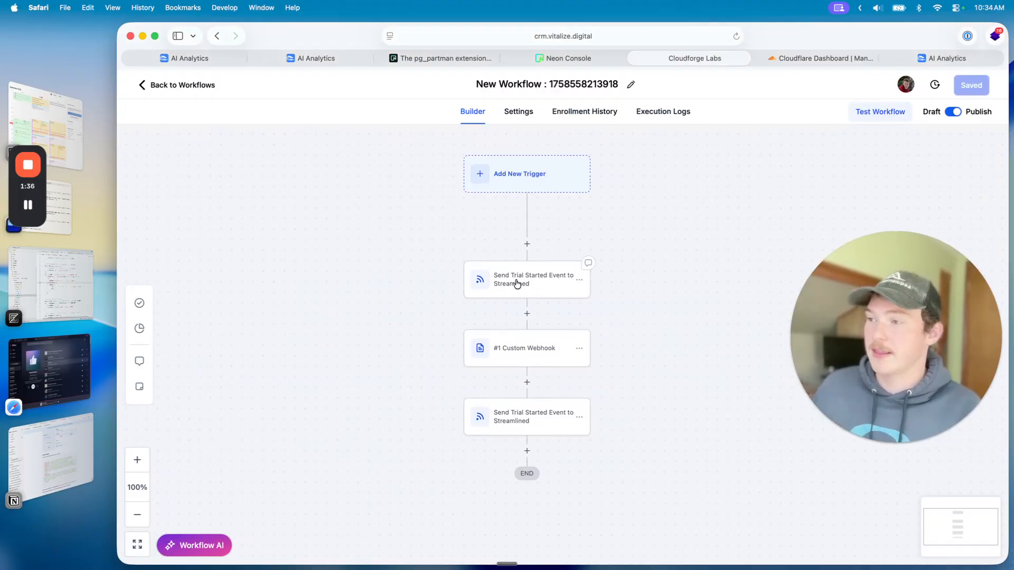
{"action": "scroll", "coordinate": [597, 279], "scroll_direction": "right", "scroll_amount": 2}
{"action": "scroll", "coordinate": [598, 279], "scroll_direction": "left", "scroll_amount": 3}
{"action": "scroll", "coordinate": [599, 279], "scroll_direction": "up", "scroll_amount": 1}
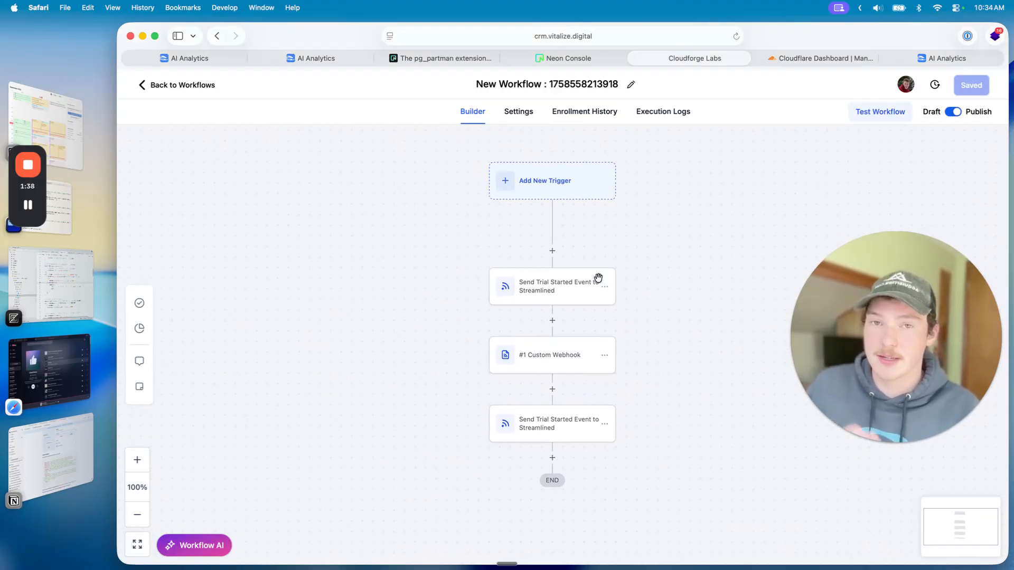
{"action": "left_click", "coordinate": [547, 286]}
{"action": "left_click_drag", "start_coordinate": [898, 338], "coordinate": [269, 249]}
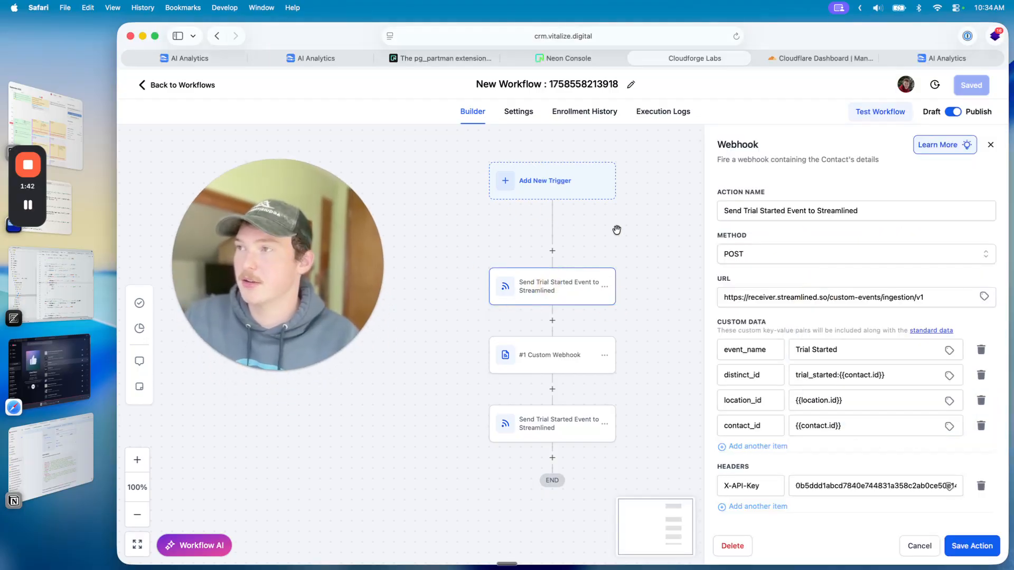
Step: Try out a Contact Tag trigger with a Tag Added filter for 1-3 locations, and close it without saving
{"action": "left_click", "coordinate": [554, 181]}
{"action": "left_click", "coordinate": [745, 197]}
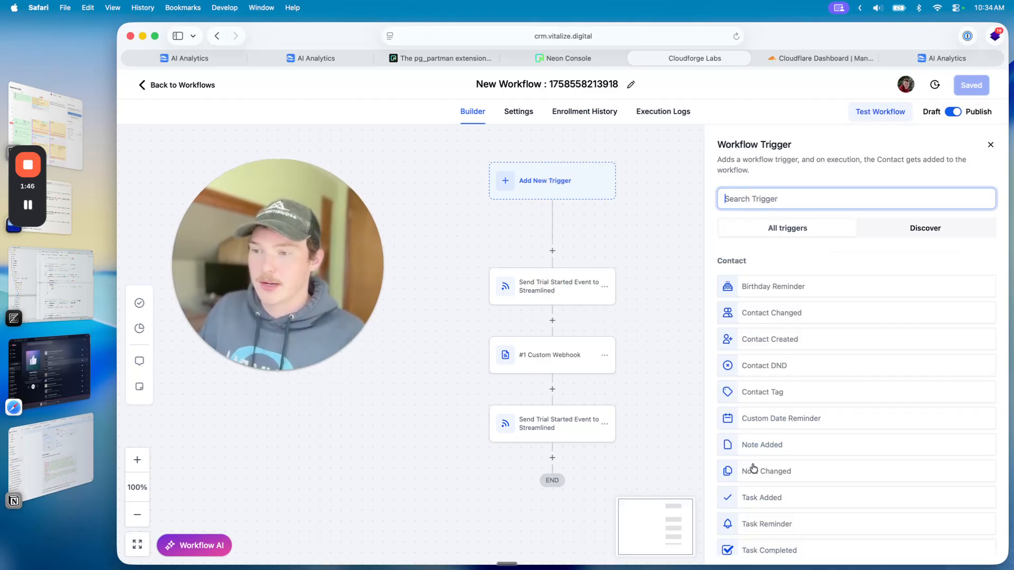
{"action": "left_click", "coordinate": [756, 395]}
{"action": "left_click", "coordinate": [581, 302]}
{"action": "left_click", "coordinate": [604, 316]}
{"action": "left_click", "coordinate": [600, 389]}
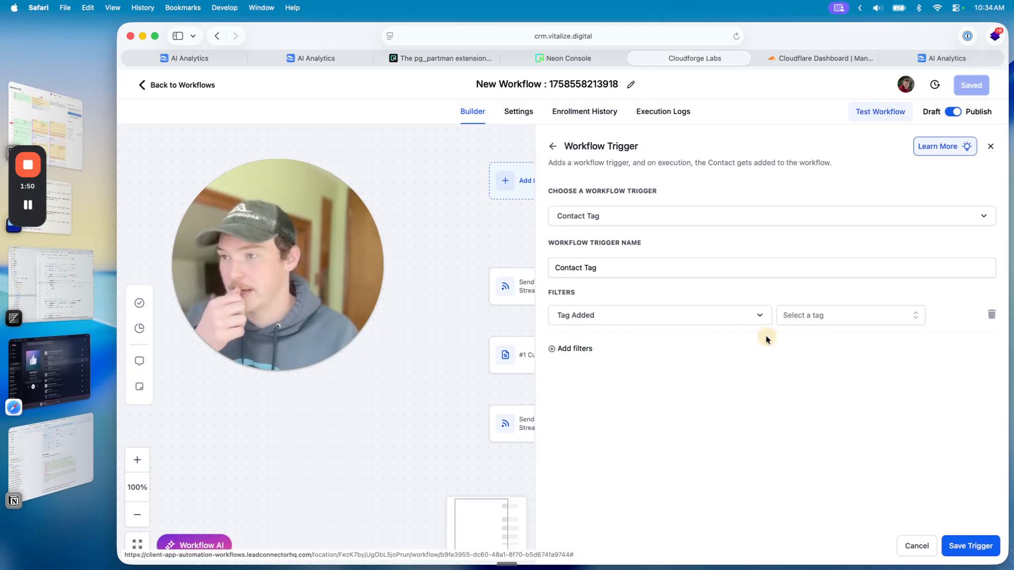
{"action": "left_click", "coordinate": [815, 317]}
{"action": "left_click", "coordinate": [827, 401]}
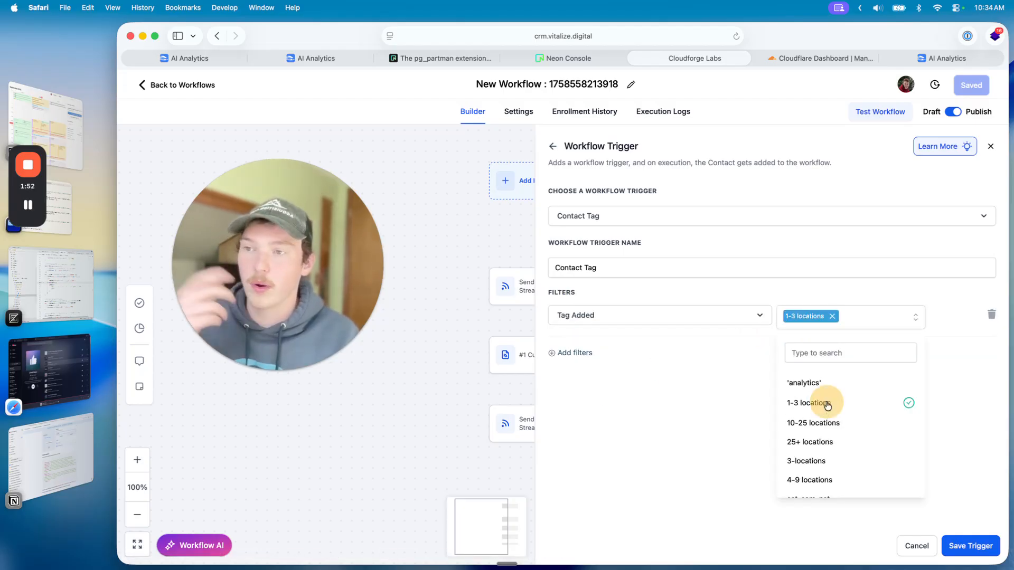
{"action": "left_click", "coordinate": [709, 394]}
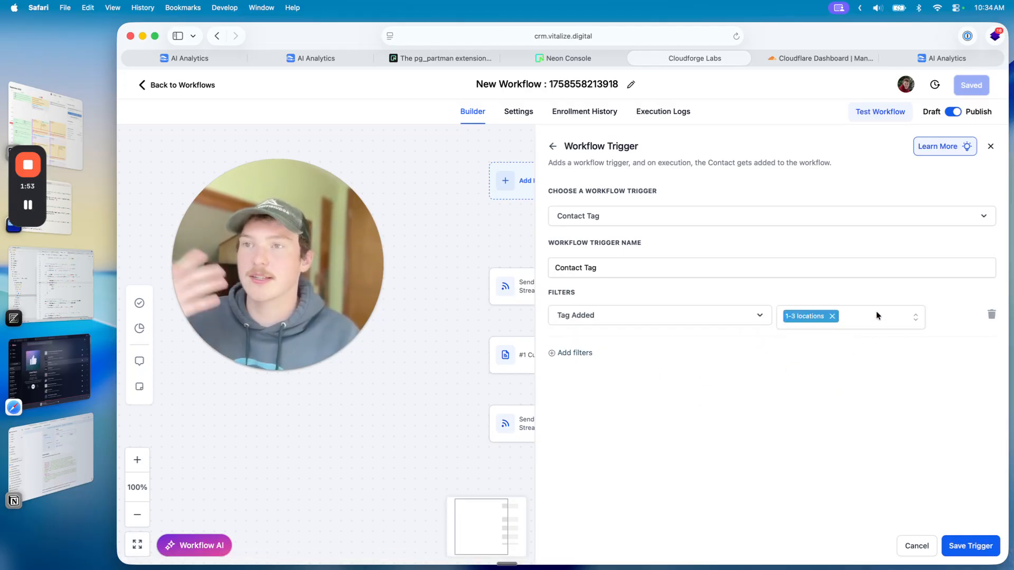
{"action": "left_click", "coordinate": [991, 147]}
{"action": "left_click", "coordinate": [636, 349]}
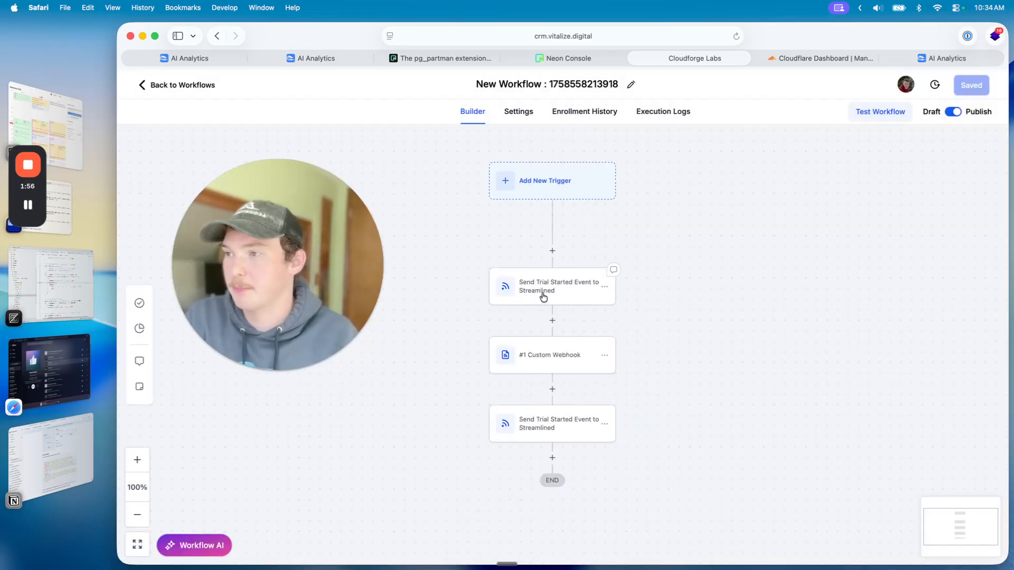
Step: Reopen the first Send Trial Started Event to Streamlined webhook and examine its custom-events ingestion URL
{"action": "left_click", "coordinate": [552, 293]}
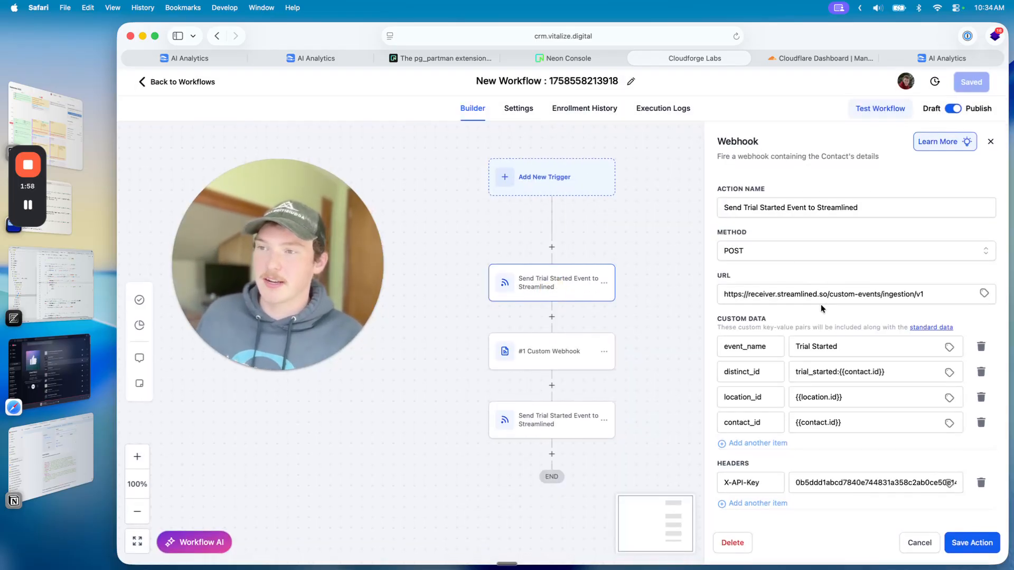
{"action": "left_click_drag", "start_coordinate": [726, 297], "coordinate": [927, 297]}
{"action": "left_click", "coordinate": [752, 297]}
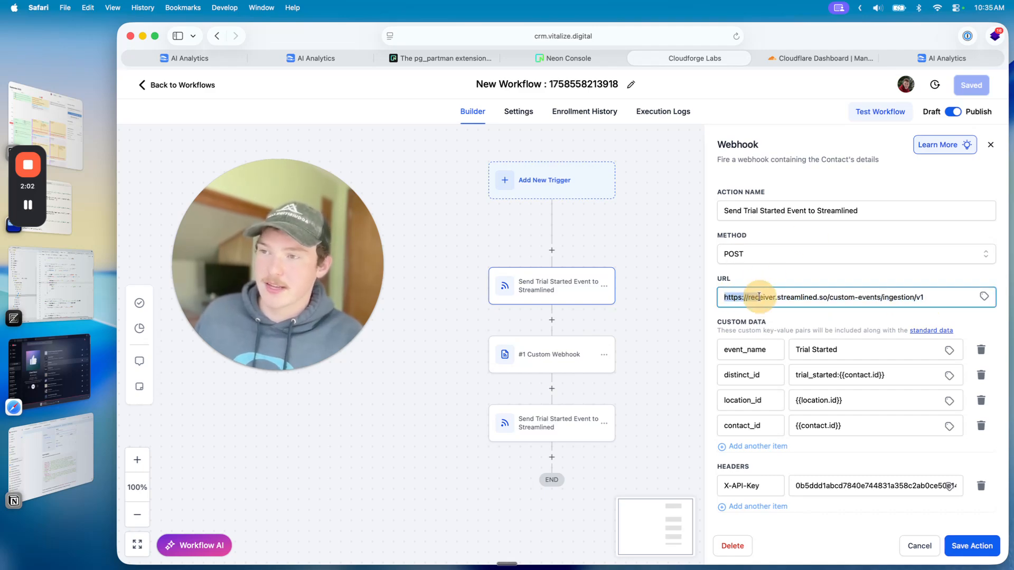
{"action": "left_click_drag", "start_coordinate": [752, 297], "coordinate": [912, 298]}
{"action": "left_click", "coordinate": [891, 298]}
{"action": "left_click", "coordinate": [887, 298]}
{"action": "left_click", "coordinate": [910, 297]}
{"action": "left_click", "coordinate": [925, 298]}
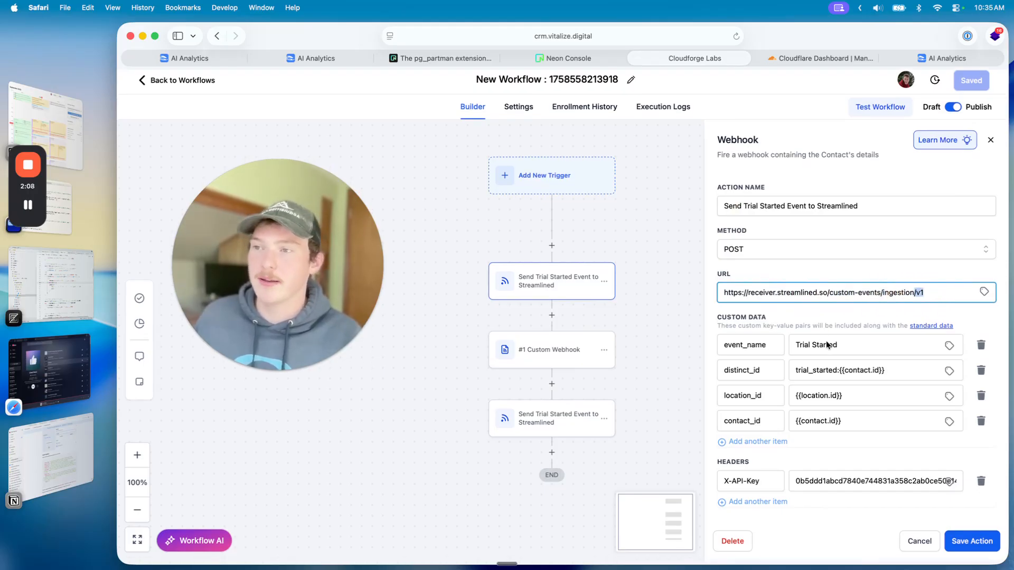
Step: Examine the X-API-Key entry in the webhook's headers
{"action": "left_click", "coordinate": [779, 342]}
{"action": "left_click", "coordinate": [722, 484]}
{"action": "left_click", "coordinate": [763, 486]}
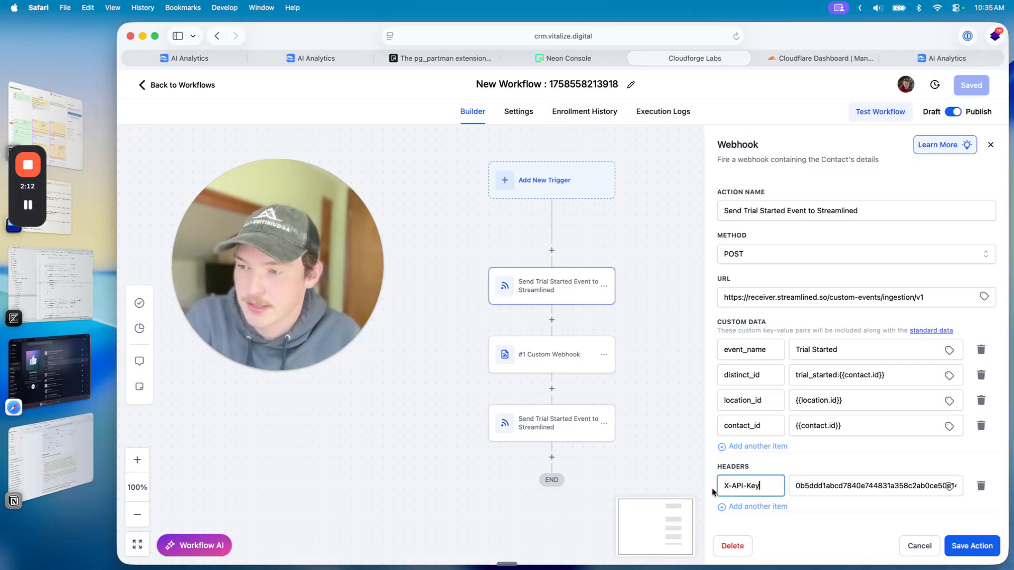
{"action": "left_click", "coordinate": [729, 486]}
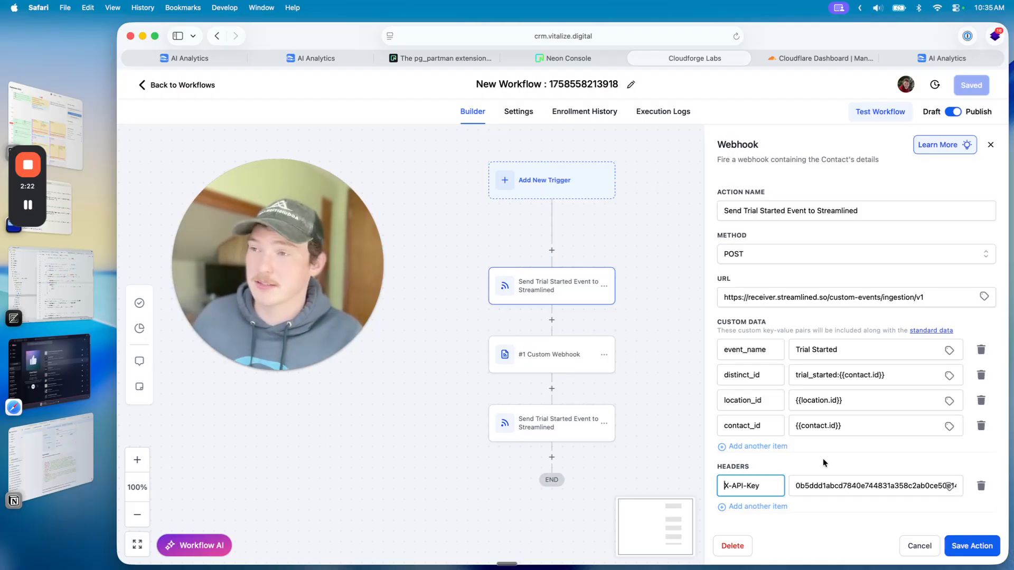
{"action": "double_click", "coordinate": [796, 464]}
{"action": "left_click", "coordinate": [734, 466]}
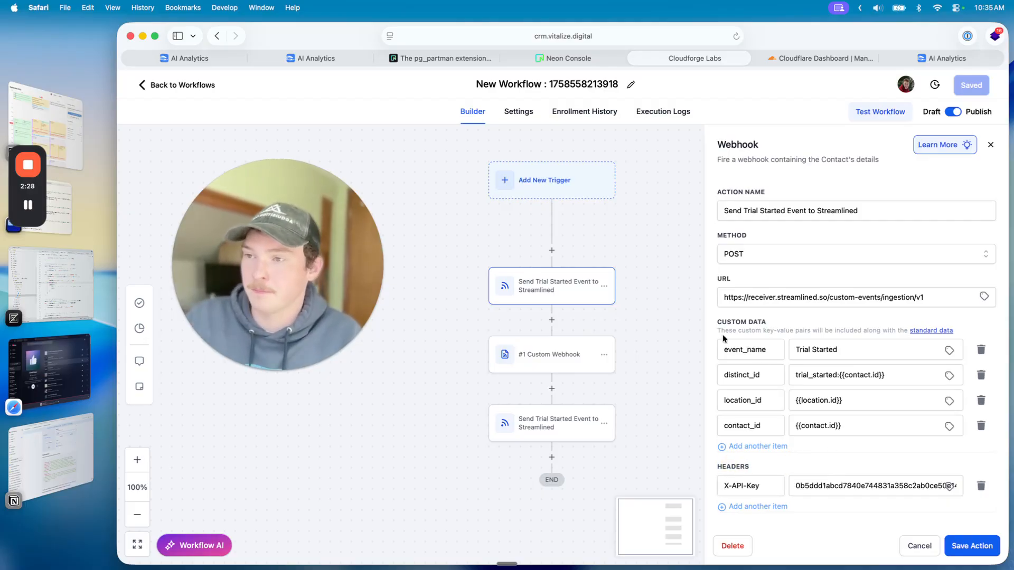
Step: Examine the event_name, distinct_id and location_id keys in the webhook's custom data
{"action": "double_click", "coordinate": [743, 349]}
{"action": "left_click", "coordinate": [769, 349]}
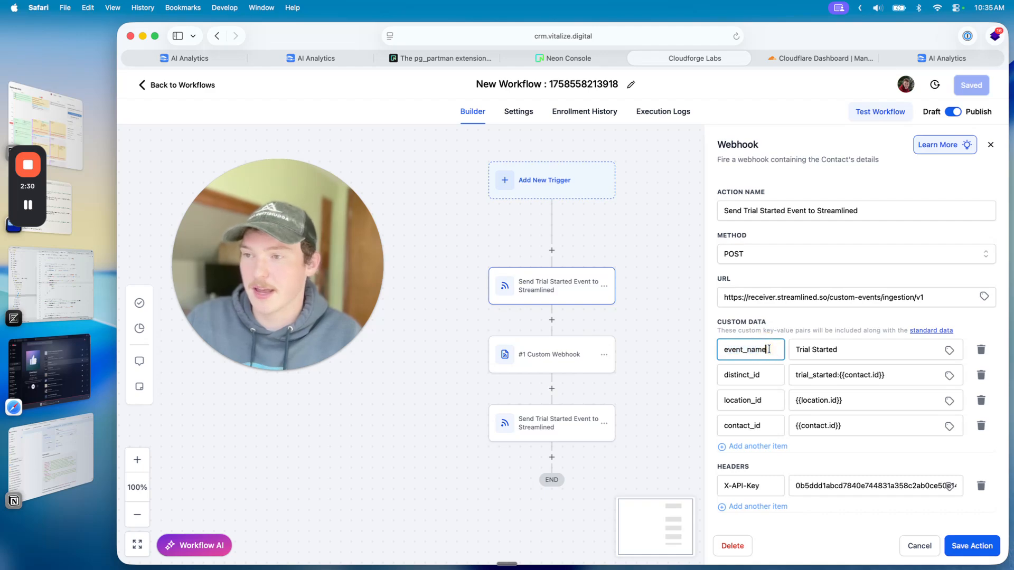
{"action": "double_click", "coordinate": [740, 376]}
{"action": "left_click", "coordinate": [755, 376]}
{"action": "double_click", "coordinate": [742, 400]}
{"action": "left_click", "coordinate": [761, 401]}
{"action": "left_click_drag", "start_coordinate": [719, 349], "coordinate": [773, 353]}
{"action": "left_click", "coordinate": [773, 354]}
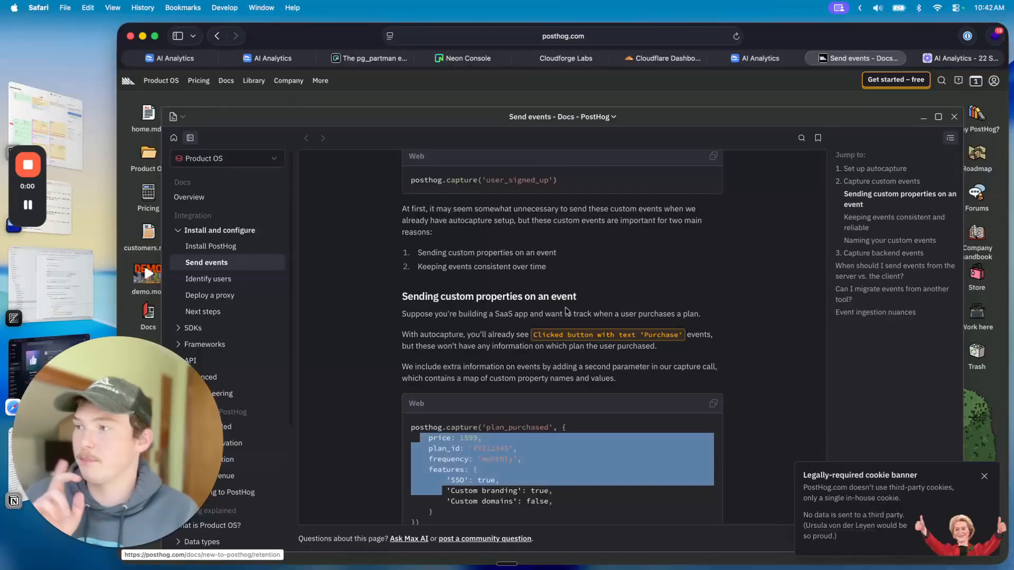
Step: Examine the capture method example with the user_signed_up event in the custom events section of PostHog's Send events docs
{"action": "scroll", "coordinate": [567, 311], "scroll_direction": "down", "scroll_amount": 2}
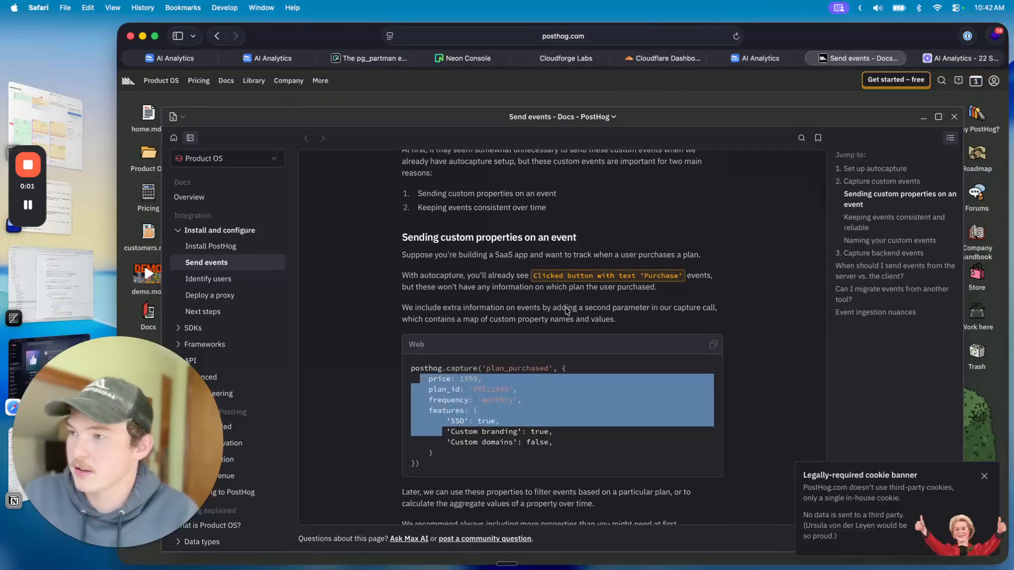
{"action": "scroll", "coordinate": [567, 311], "scroll_direction": "up", "scroll_amount": 3}
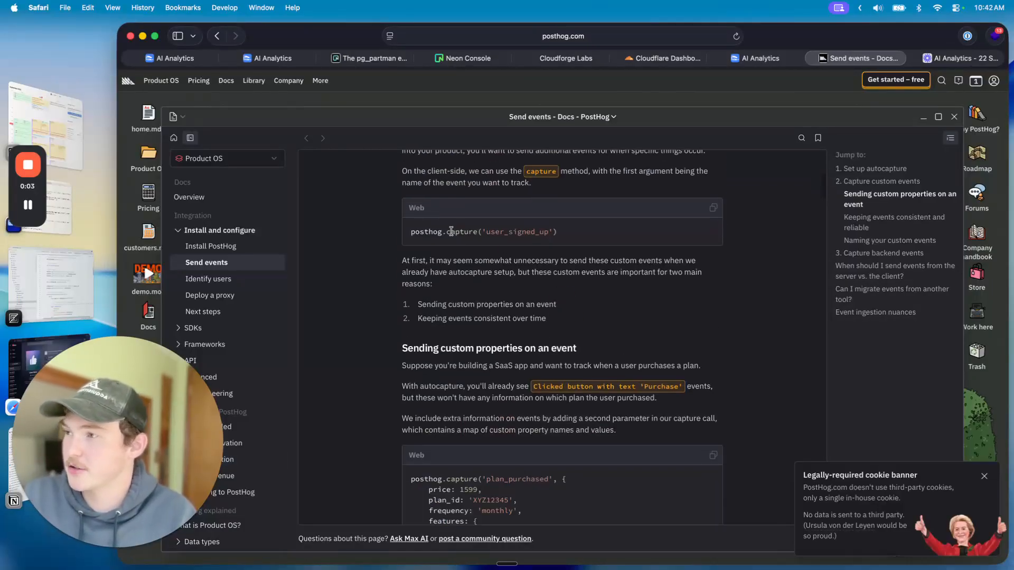
{"action": "scroll", "coordinate": [452, 231], "scroll_direction": "up", "scroll_amount": 2}
{"action": "left_click_drag", "start_coordinate": [490, 289], "coordinate": [559, 289]}
{"action": "left_click", "coordinate": [559, 289]}
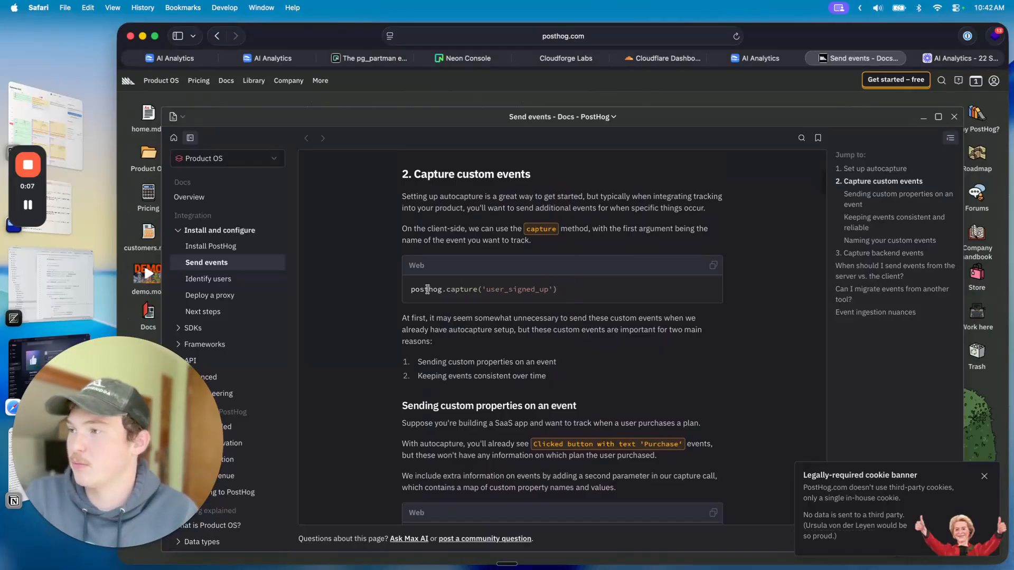
{"action": "left_click_drag", "start_coordinate": [490, 291], "coordinate": [554, 289]}
{"action": "left_click", "coordinate": [549, 290]}
{"action": "left_click_drag", "start_coordinate": [486, 289], "coordinate": [529, 289]}
{"action": "left_click", "coordinate": [529, 289]}
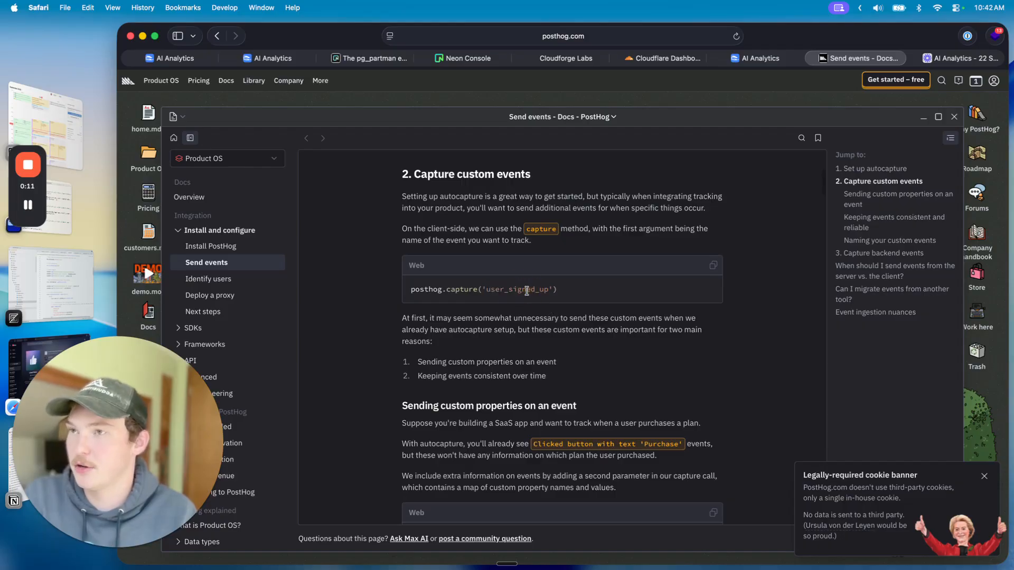
Step: Switch back to the Cloudforge Labs workflow and examine the event_name value in the webhook's custom data
{"action": "mouse_move", "coordinate": [766, 62]}
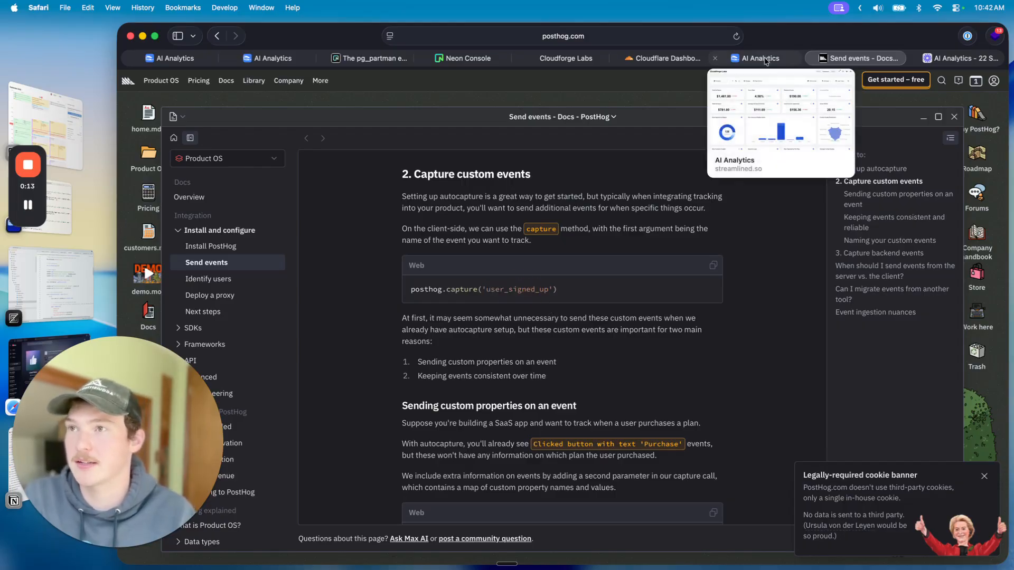
{"action": "left_click", "coordinate": [565, 58]}
{"action": "left_click", "coordinate": [565, 296]}
{"action": "left_click_drag", "start_coordinate": [840, 350], "coordinate": [780, 348]}
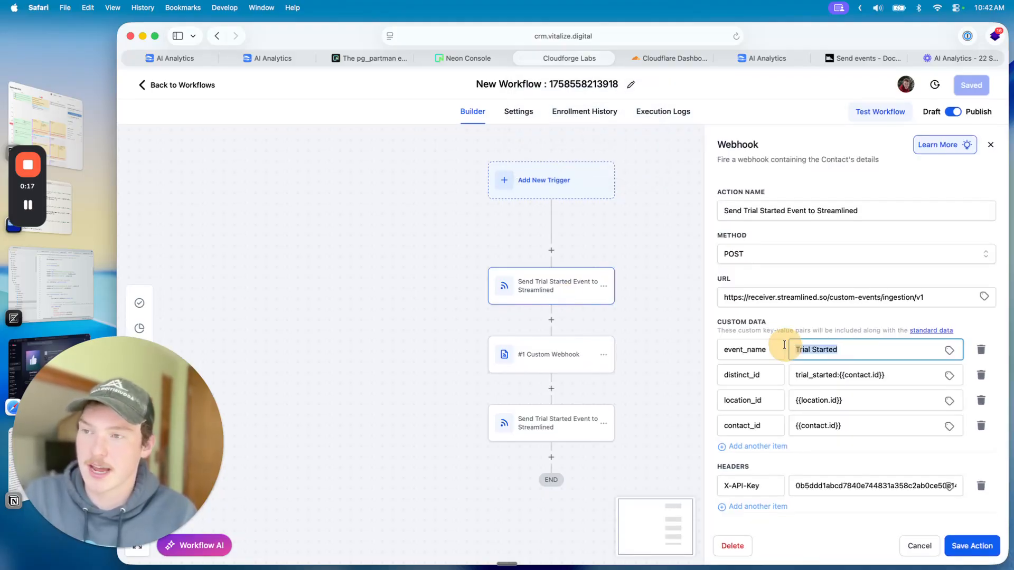
{"action": "left_click", "coordinate": [861, 355]}
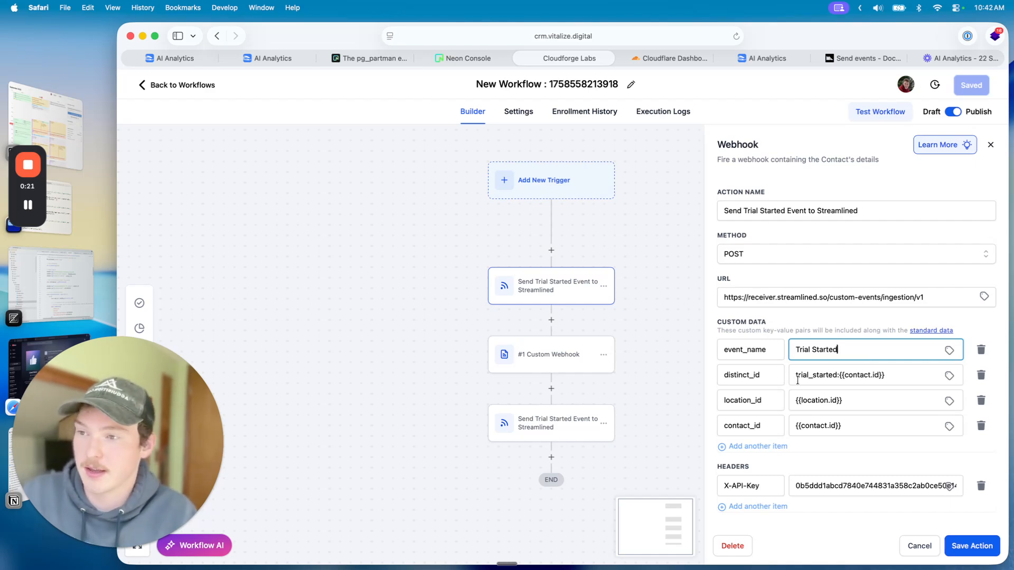
Step: Examine the distinct_id value in the webhook's custom data, built from trial_started and the contact ID
{"action": "mouse_move", "coordinate": [795, 375]}
{"action": "left_mouse_down"}
{"action": "mouse_move", "coordinate": [896, 376]}
{"action": "mouse_move", "coordinate": [790, 375]}
{"action": "left_mouse_up"}
{"action": "left_click", "coordinate": [896, 375]}
{"action": "left_click", "coordinate": [817, 378]}
{"action": "left_click", "coordinate": [893, 377]}
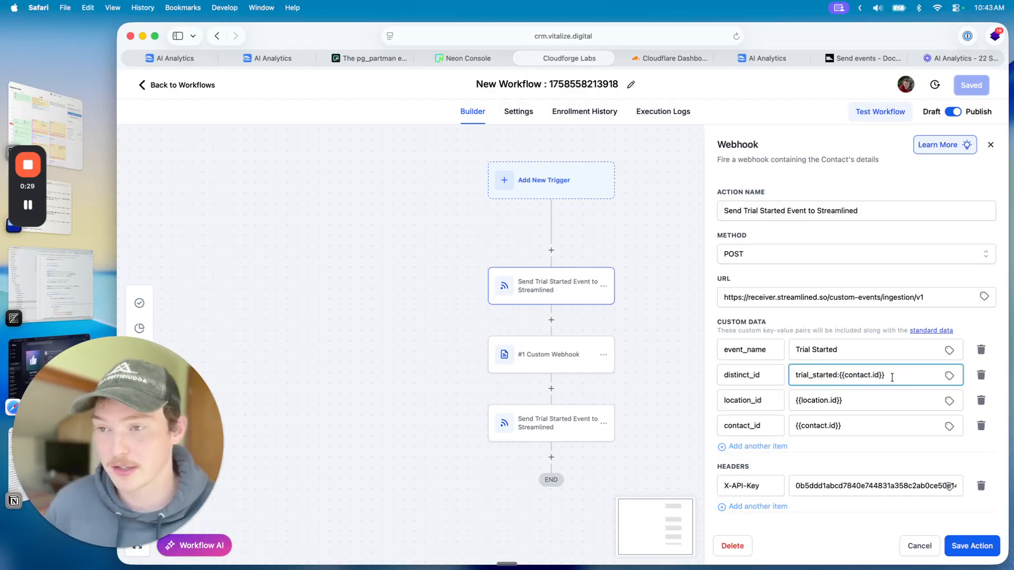
{"action": "left_click_drag", "start_coordinate": [892, 377], "coordinate": [793, 376]}
{"action": "left_click", "coordinate": [919, 375]}
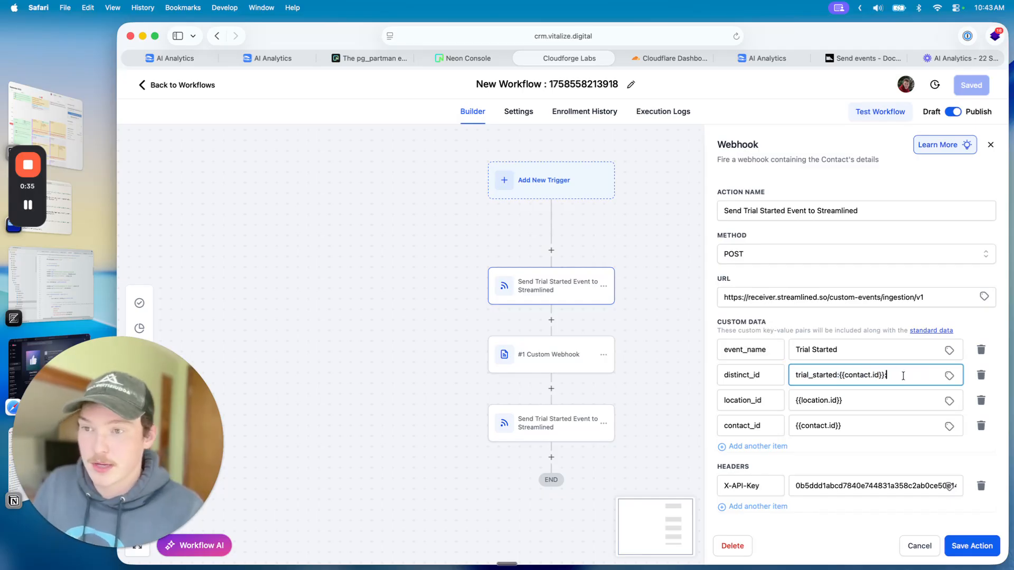
Step: Look through the Right Now date and time values available for the webhook's distinct_id, and dismiss them without choosing one
{"action": "left_click", "coordinate": [949, 372]}
{"action": "scroll", "coordinate": [929, 396], "scroll_direction": "down", "scroll_amount": 3}
{"action": "scroll", "coordinate": [932, 393], "scroll_direction": "up", "scroll_amount": 1}
{"action": "left_click", "coordinate": [919, 430]}
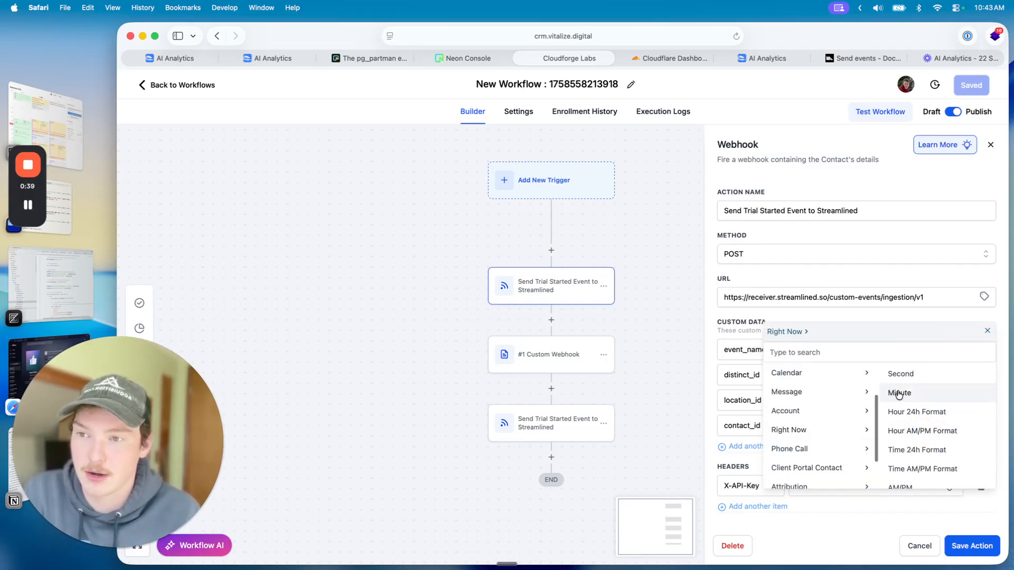
{"action": "scroll", "coordinate": [928, 398], "scroll_direction": "down", "scroll_amount": 10}
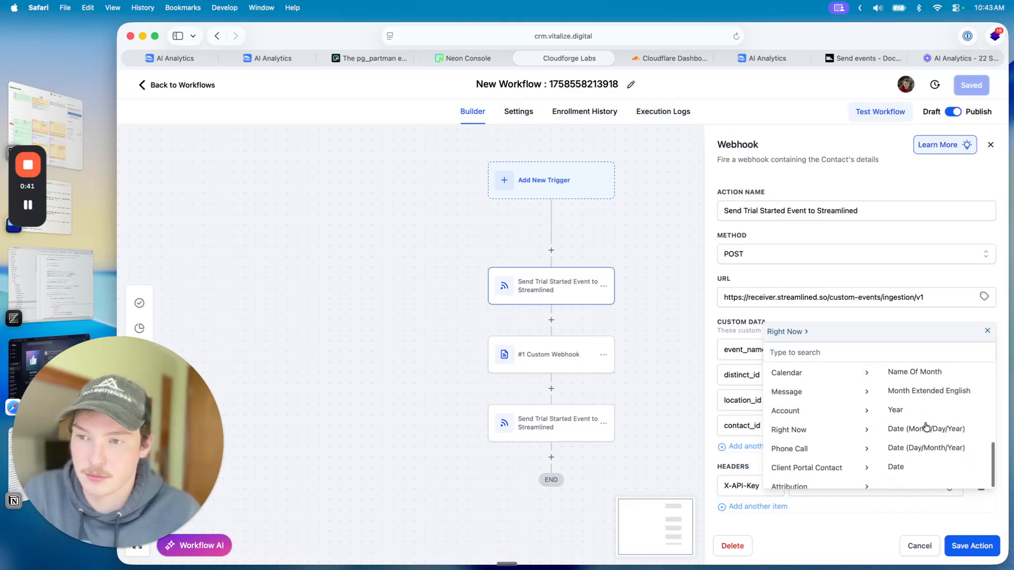
{"action": "left_click", "coordinate": [987, 332]}
{"action": "left_click", "coordinate": [906, 369]}
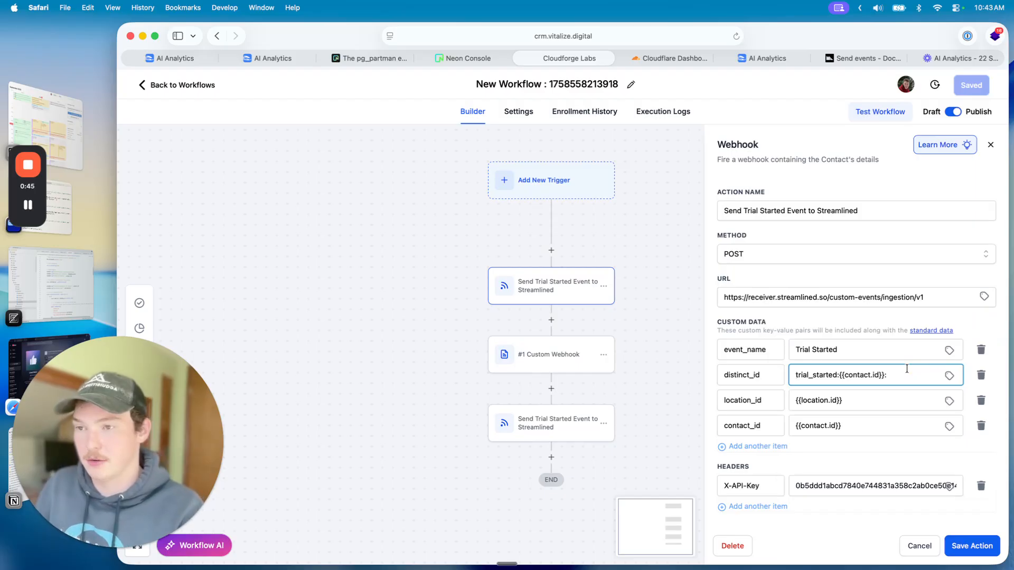
Step: Examine the location_id value in the webhook's custom data
{"action": "left_click", "coordinate": [858, 315]}
{"action": "left_click", "coordinate": [852, 403]}
{"action": "left_click_drag", "start_coordinate": [864, 402], "coordinate": [788, 402]}
{"action": "left_click", "coordinate": [892, 400]}
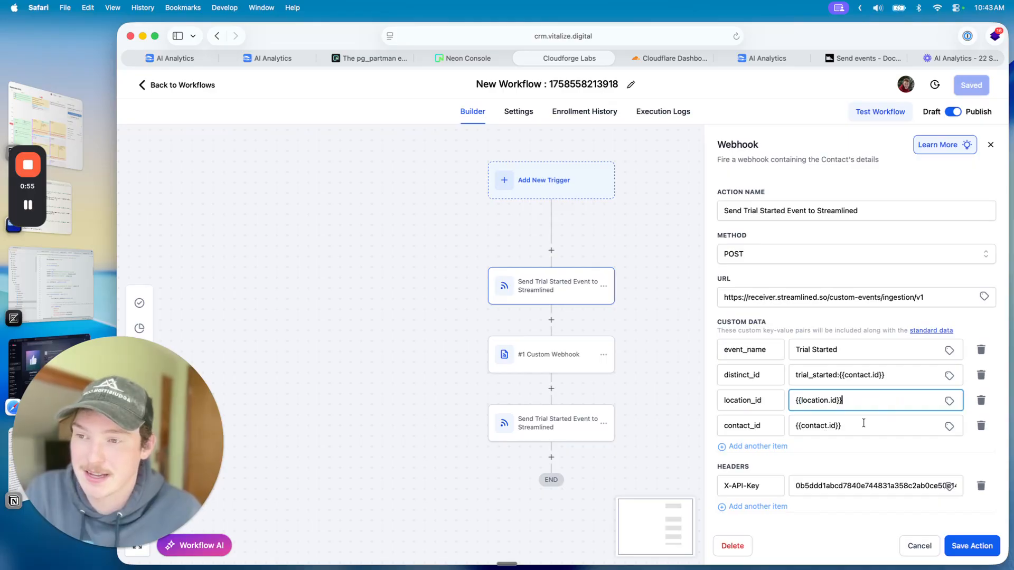
{"action": "left_click", "coordinate": [848, 413]}
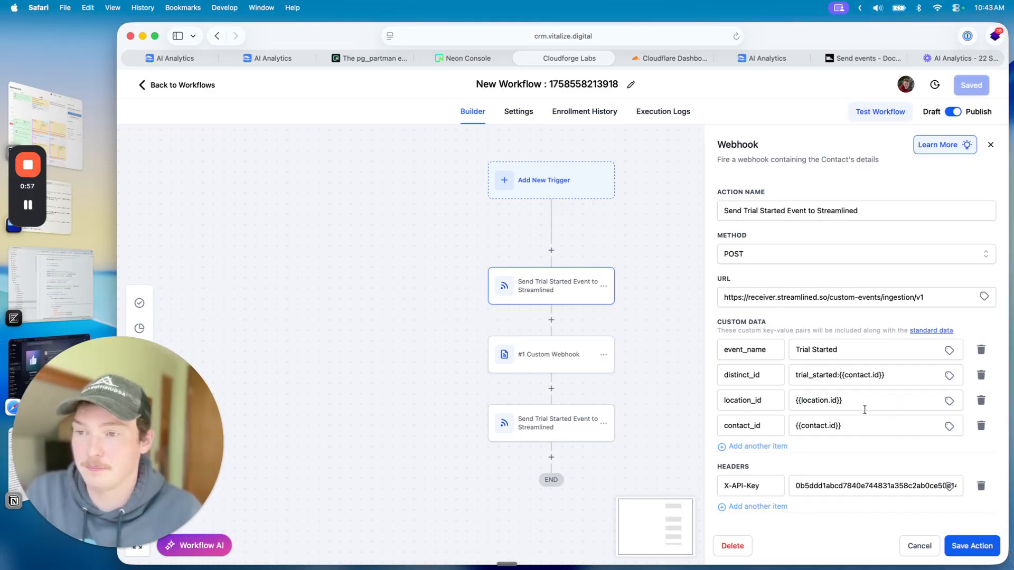
{"action": "left_click", "coordinate": [862, 402]}
{"action": "left_click", "coordinate": [772, 399]}
{"action": "left_click", "coordinate": [841, 401]}
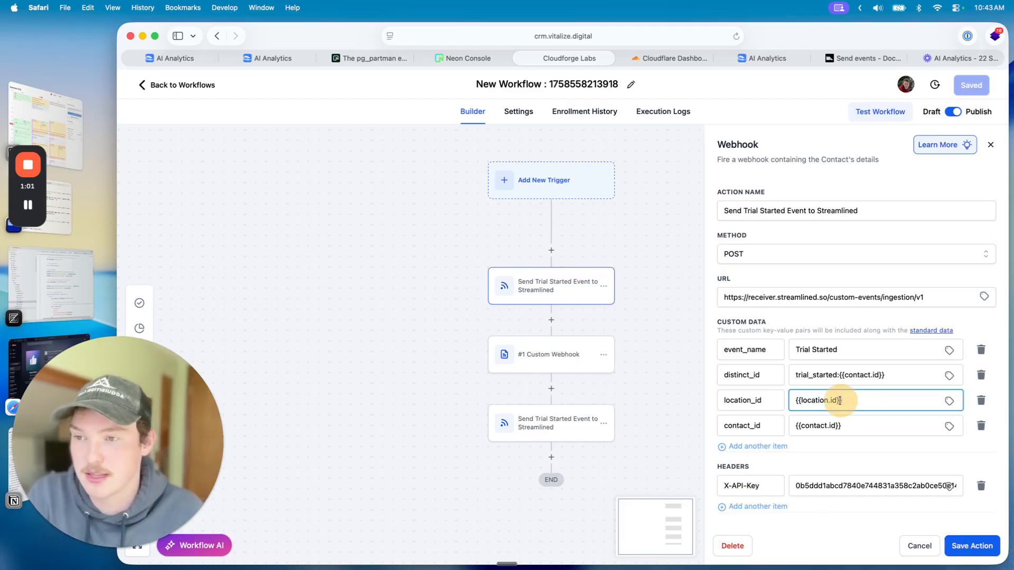
{"action": "left_click", "coordinate": [846, 401]}
{"action": "left_click_drag", "start_coordinate": [796, 400], "coordinate": [844, 401]}
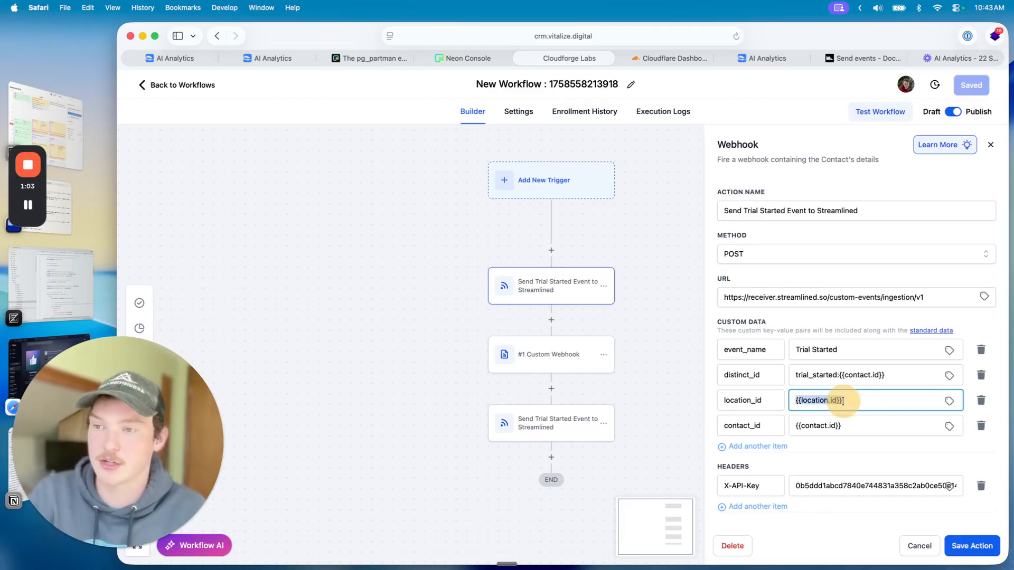
{"action": "left_click", "coordinate": [837, 413]}
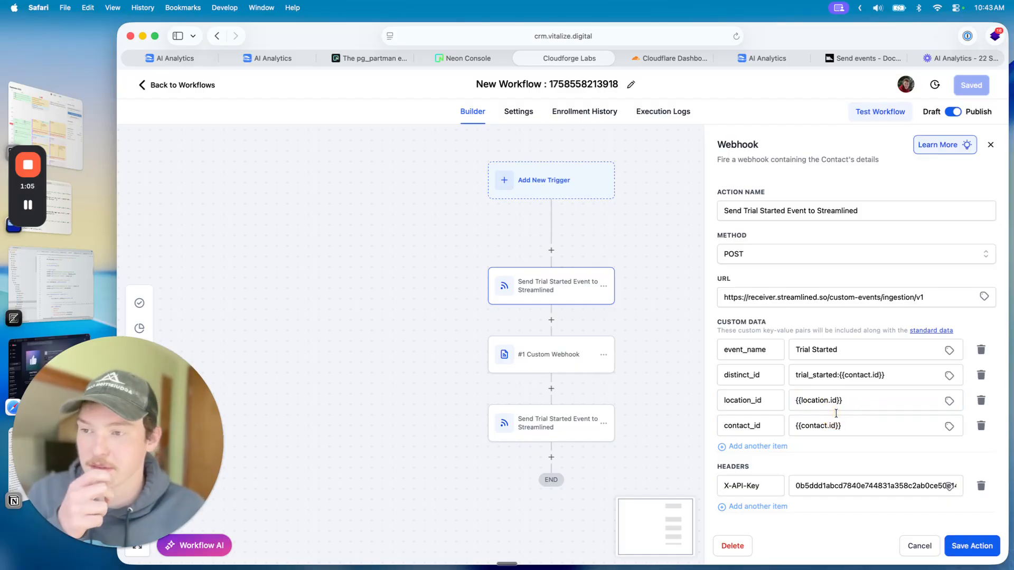
Step: Examine the contact_id value in the webhook's custom data
{"action": "left_click_drag", "start_coordinate": [843, 426], "coordinate": [794, 426]}
{"action": "left_click", "coordinate": [870, 426]}
{"action": "left_click", "coordinate": [860, 426]}
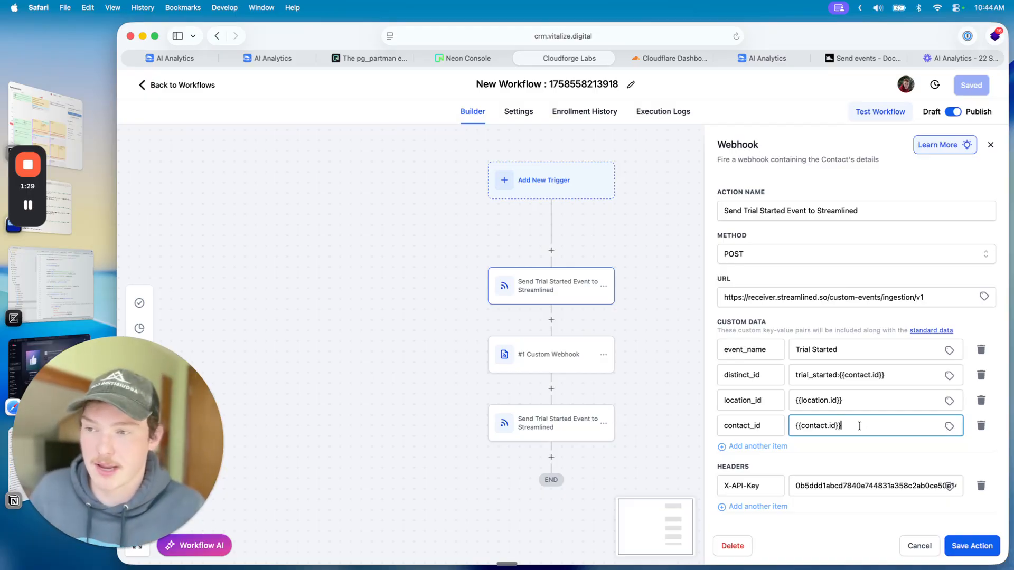
{"action": "left_click_drag", "start_coordinate": [860, 426], "coordinate": [777, 423]}
{"action": "left_click", "coordinate": [871, 424]}
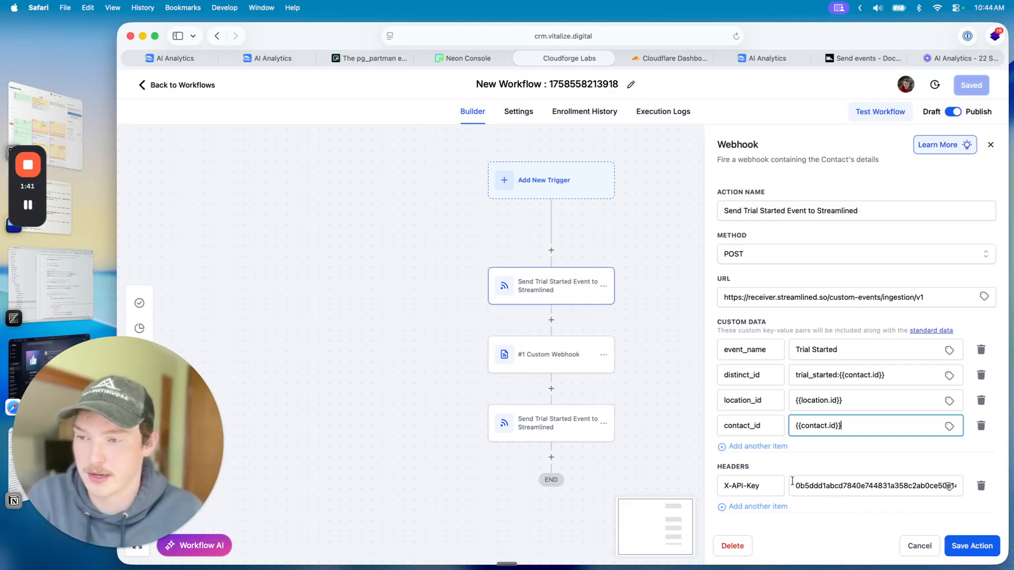
Step: Examine the X-API-Key name in the Trial Started webhook's headers
{"action": "left_click", "coordinate": [771, 486]}
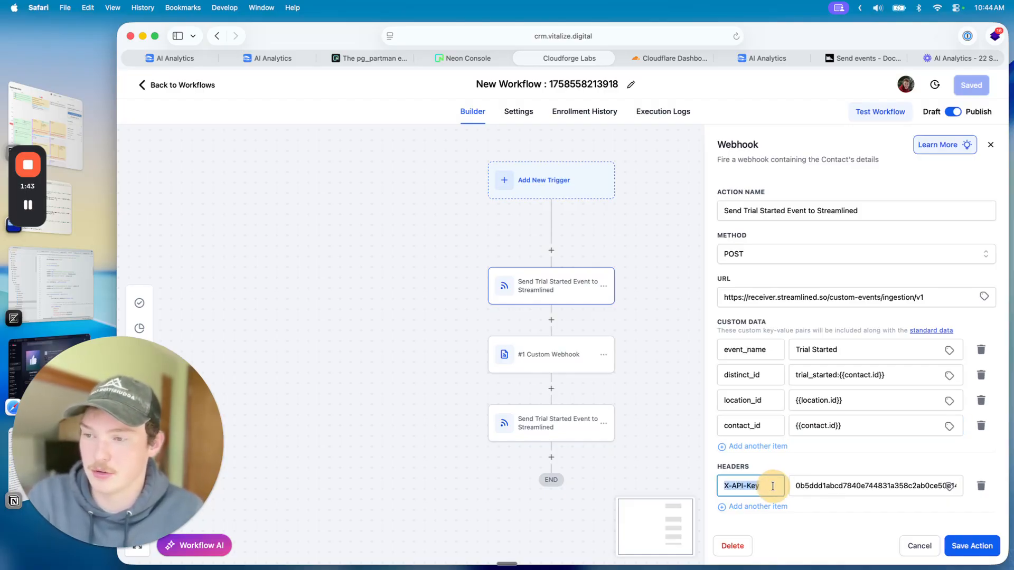
{"action": "left_click_drag", "start_coordinate": [764, 486], "coordinate": [719, 486]}
{"action": "left_click", "coordinate": [773, 486]}
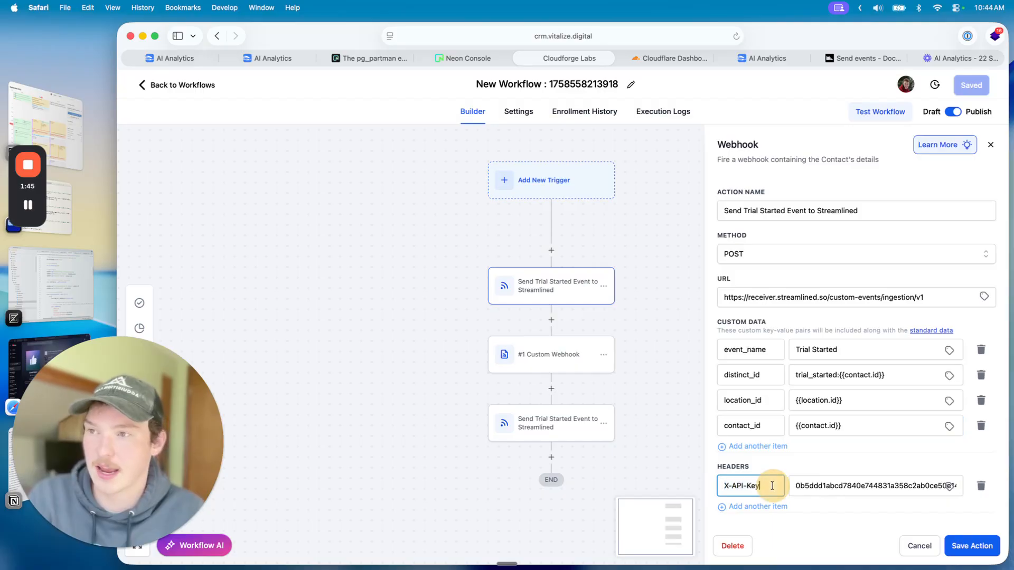
Step: Close the Trial Started webhook's settings and open those of the #1 Custom Webhook action
{"action": "left_click", "coordinate": [990, 144]}
{"action": "left_click", "coordinate": [546, 361]}
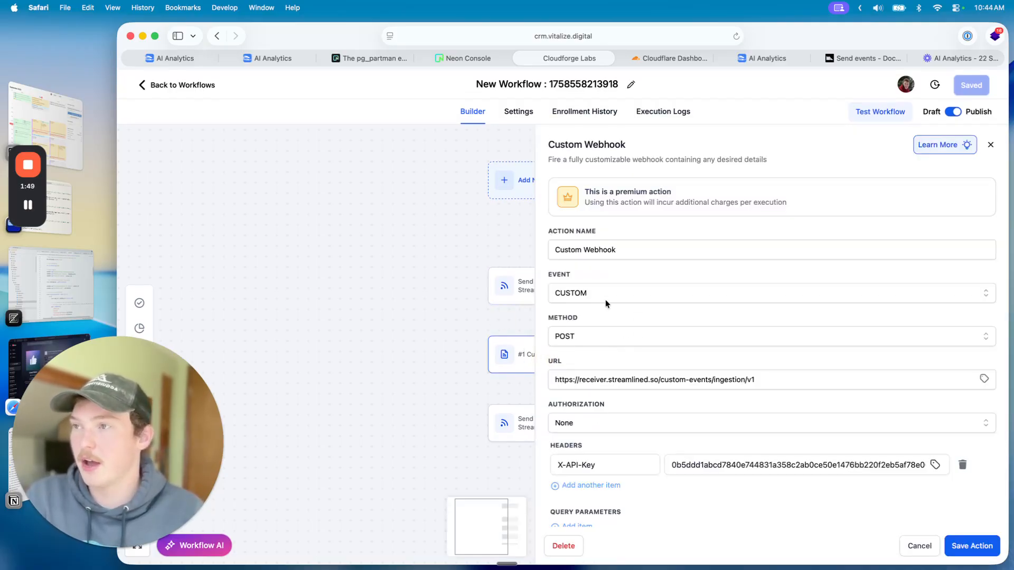
{"action": "scroll", "coordinate": [605, 299], "scroll_direction": "down", "scroll_amount": 1}
Step: Switch to PostHog's Send events docs and examine the custom properties in the plan_purchased capture example
{"action": "left_click", "coordinate": [866, 58]}
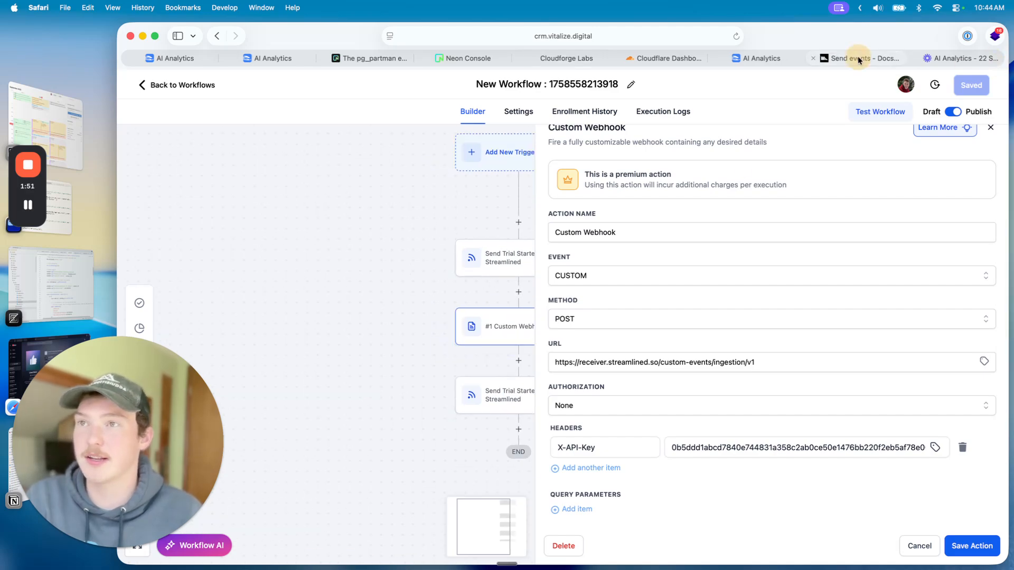
{"action": "scroll", "coordinate": [542, 378], "scroll_direction": "down", "scroll_amount": 5}
{"action": "left_click_drag", "start_coordinate": [454, 313], "coordinate": [479, 317]}
{"action": "left_click", "coordinate": [428, 239]}
{"action": "left_click", "coordinate": [478, 317]}
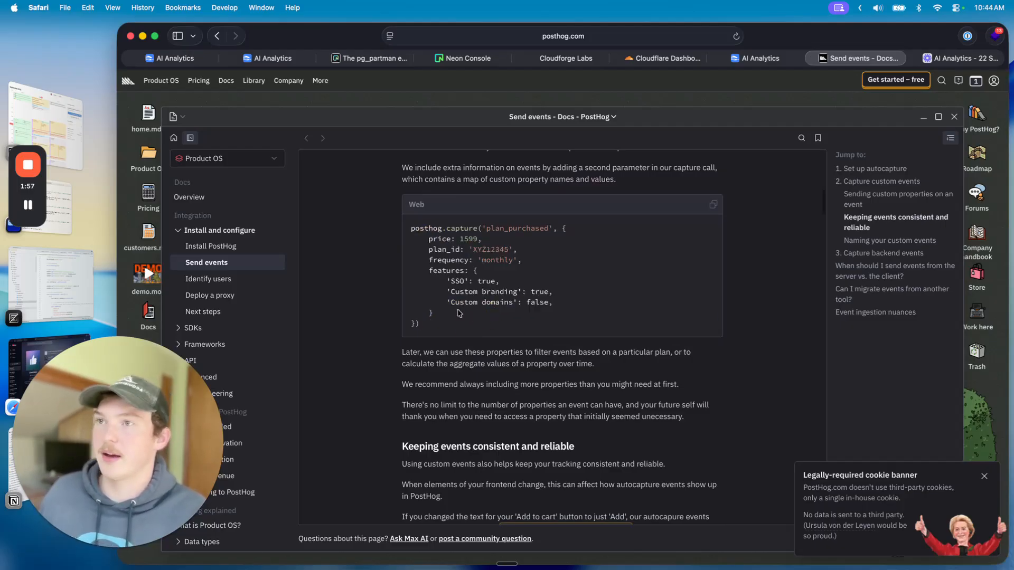
Step: Switch back to the Cloudforge Labs workflow and bring up the Custom Webhook's raw JSON body
{"action": "left_click", "coordinate": [555, 59]}
{"action": "scroll", "coordinate": [599, 286], "scroll_direction": "down", "scroll_amount": 6}
{"action": "scroll", "coordinate": [661, 424], "scroll_direction": "up", "scroll_amount": 2}
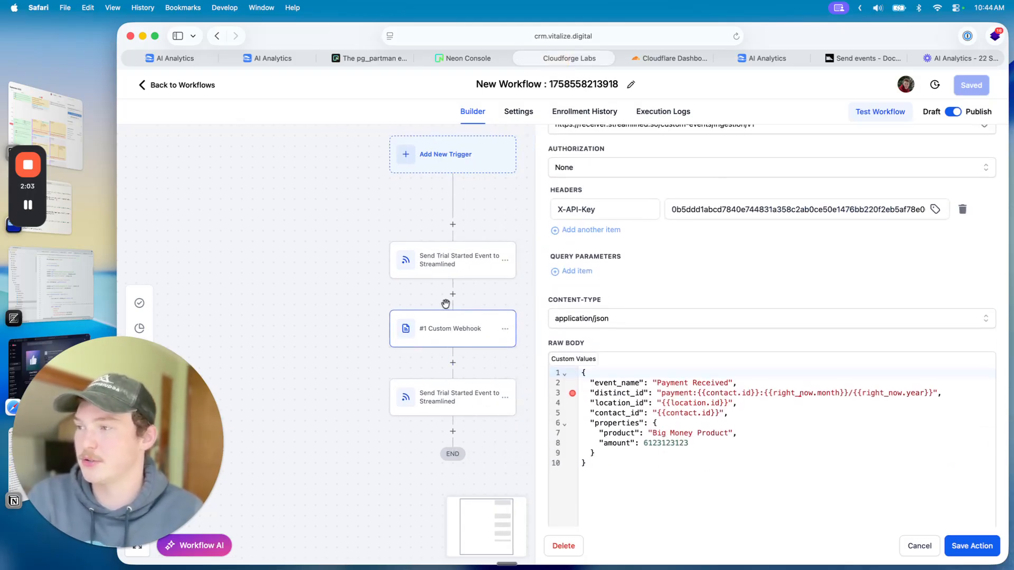
Step: Examine the premium action notice in the Custom Webhook's settings
{"action": "scroll", "coordinate": [620, 270], "scroll_direction": "up", "scroll_amount": 3}
{"action": "scroll", "coordinate": [620, 270], "scroll_direction": "up", "scroll_amount": 4}
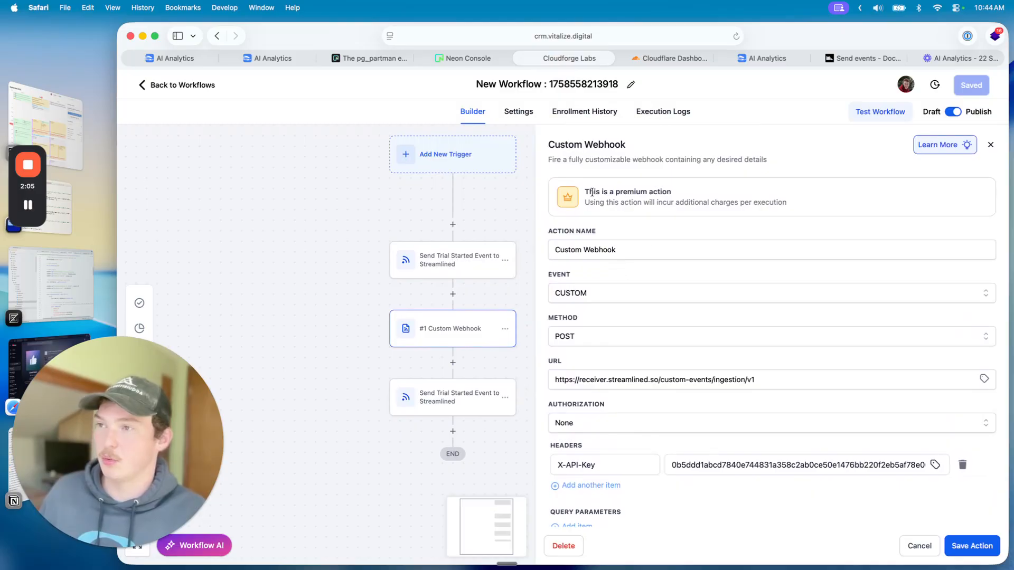
{"action": "left_click_drag", "start_coordinate": [584, 194], "coordinate": [695, 192]}
{"action": "left_click", "coordinate": [695, 191]}
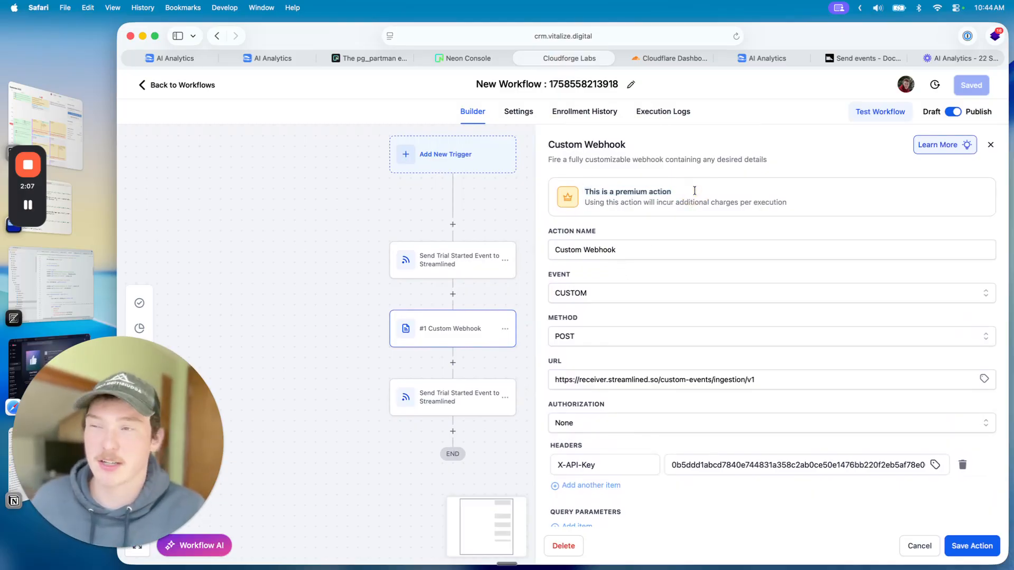
Step: Examine the event_name, distinct_id, location_id and contact_id entries in the Custom Webhook's raw body
{"action": "scroll", "coordinate": [671, 253], "scroll_direction": "down", "scroll_amount": 3}
{"action": "scroll", "coordinate": [669, 266], "scroll_direction": "up", "scroll_amount": 3}
{"action": "scroll", "coordinate": [669, 267], "scroll_direction": "down", "scroll_amount": 5}
{"action": "scroll", "coordinate": [668, 267], "scroll_direction": "down", "scroll_amount": 2}
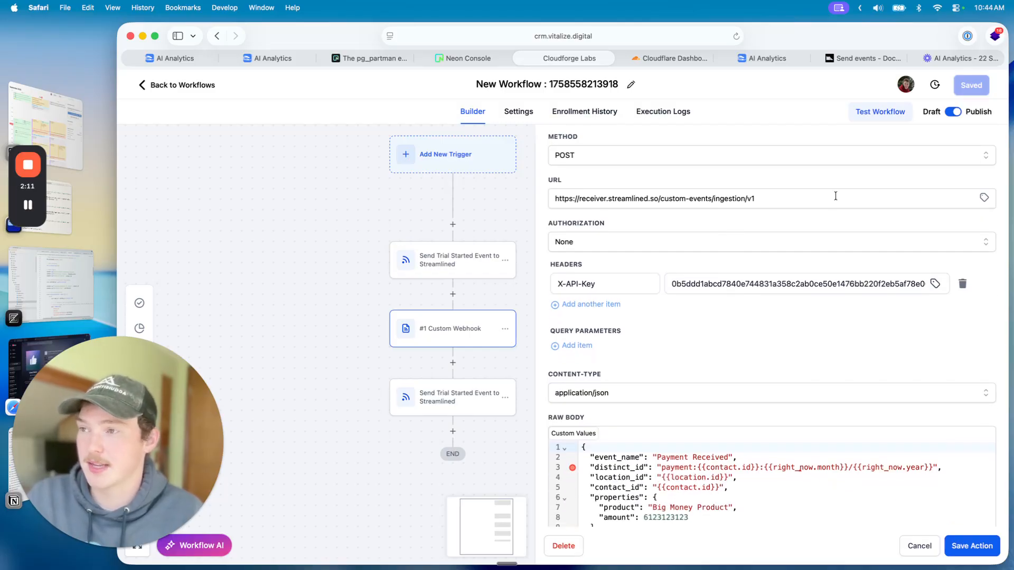
{"action": "scroll", "coordinate": [729, 296], "scroll_direction": "down", "scroll_amount": 3}
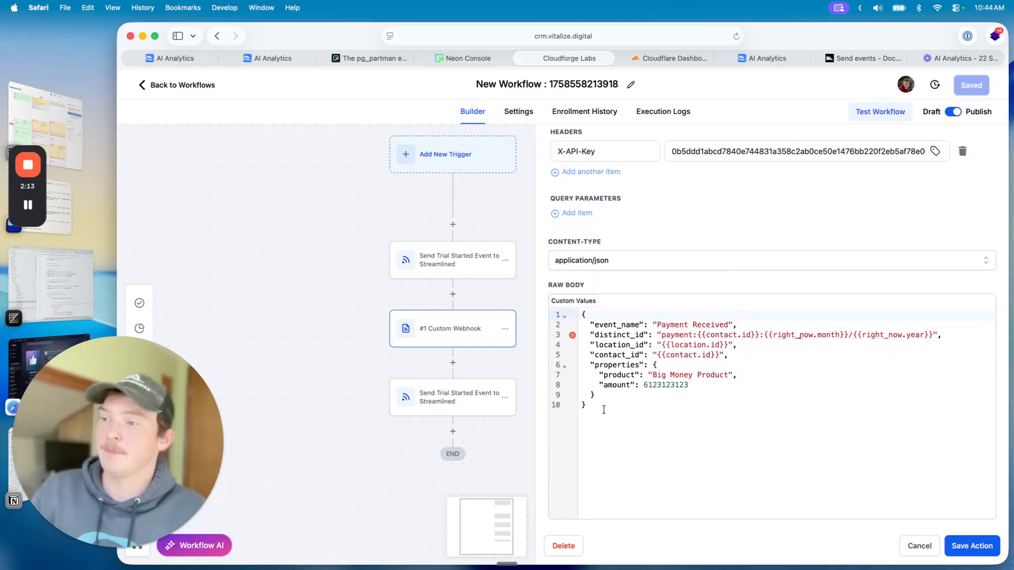
{"action": "left_click_drag", "start_coordinate": [604, 407], "coordinate": [571, 314]}
{"action": "left_click", "coordinate": [655, 394]}
{"action": "left_click_drag", "start_coordinate": [600, 397], "coordinate": [733, 351]}
{"action": "left_click", "coordinate": [661, 354]}
{"action": "left_click", "coordinate": [736, 354]}
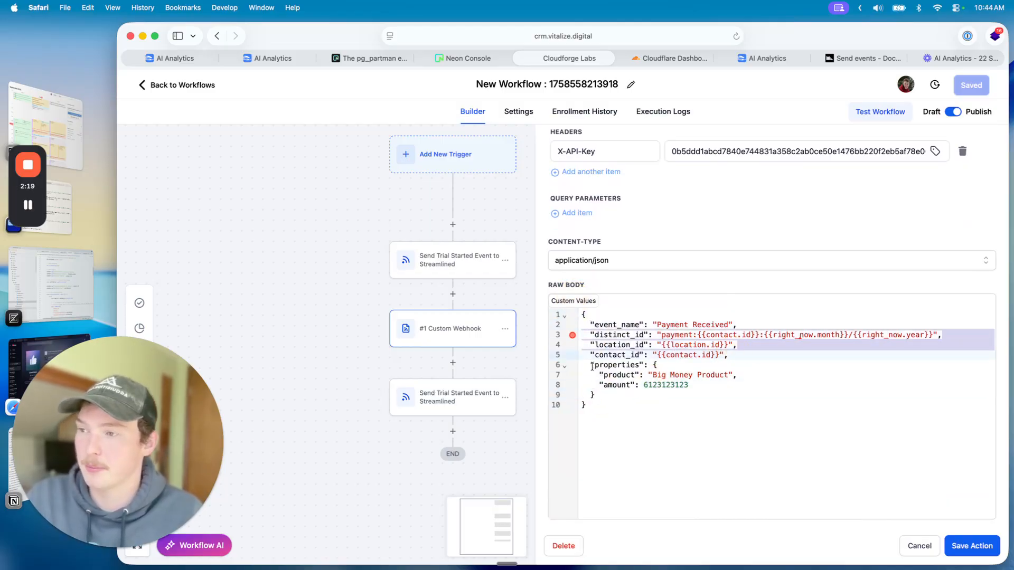
Step: Examine the properties object and its product entry in the Custom Webhook's raw body
{"action": "left_click_drag", "start_coordinate": [593, 366], "coordinate": [626, 398]}
{"action": "left_click", "coordinate": [627, 398]}
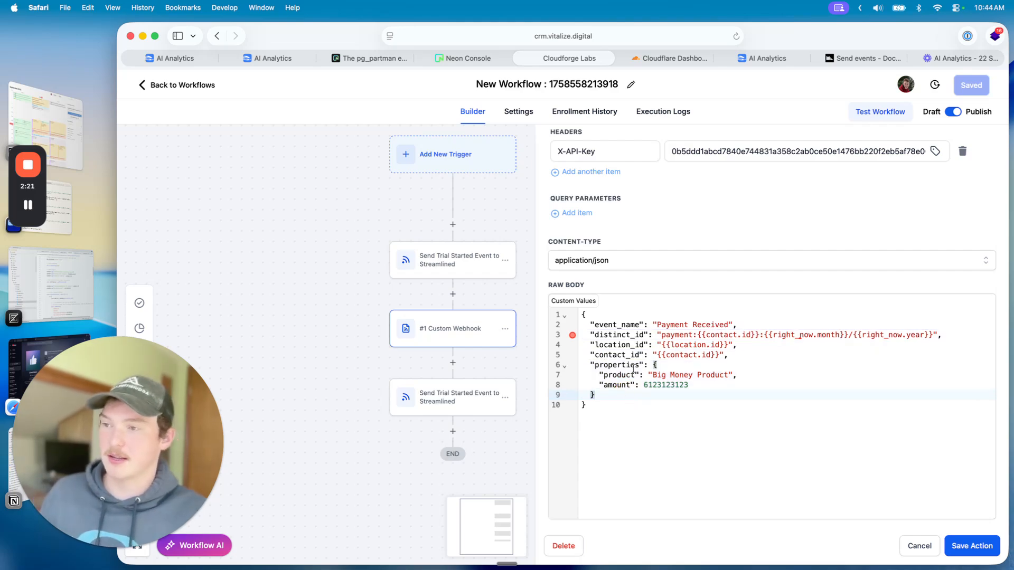
{"action": "double_click", "coordinate": [624, 375]}
{"action": "left_click", "coordinate": [661, 376]}
{"action": "left_click_drag", "start_coordinate": [654, 376], "coordinate": [732, 376]}
{"action": "left_click", "coordinate": [732, 375]}
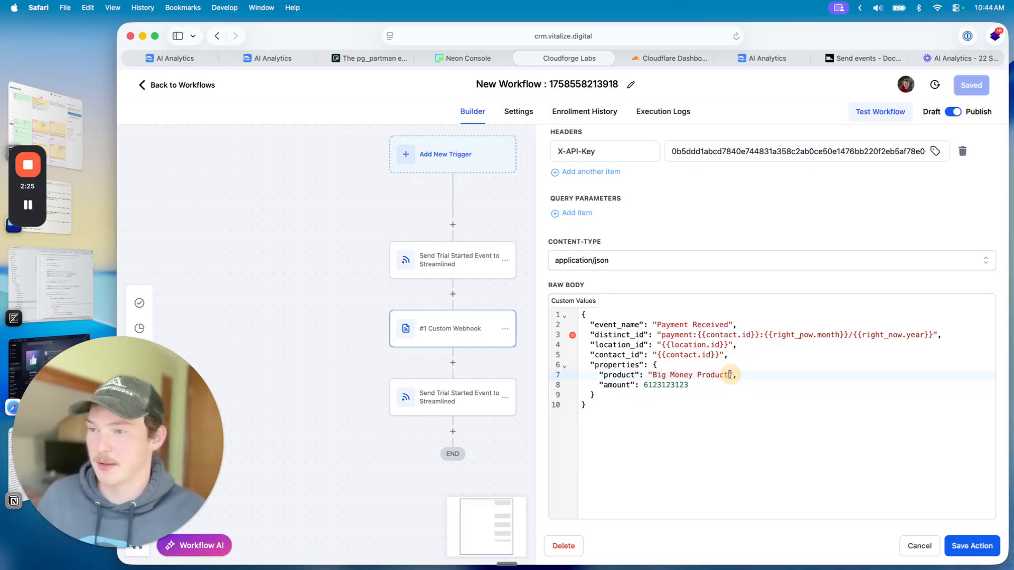
Step: Examine the amount entry alongside the product entry in the raw body's properties object
{"action": "left_click", "coordinate": [612, 384]}
{"action": "left_click_drag", "start_coordinate": [611, 385], "coordinate": [660, 384]}
{"action": "double_click", "coordinate": [662, 386]}
{"action": "left_click", "coordinate": [673, 385]}
{"action": "left_click", "coordinate": [647, 385]}
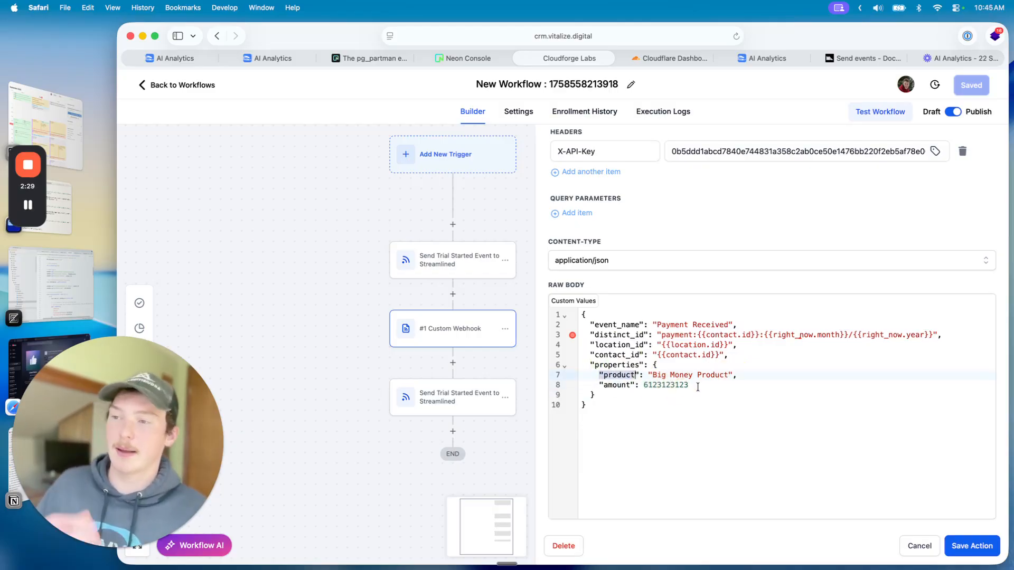
{"action": "left_click_drag", "start_coordinate": [692, 385], "coordinate": [594, 369]}
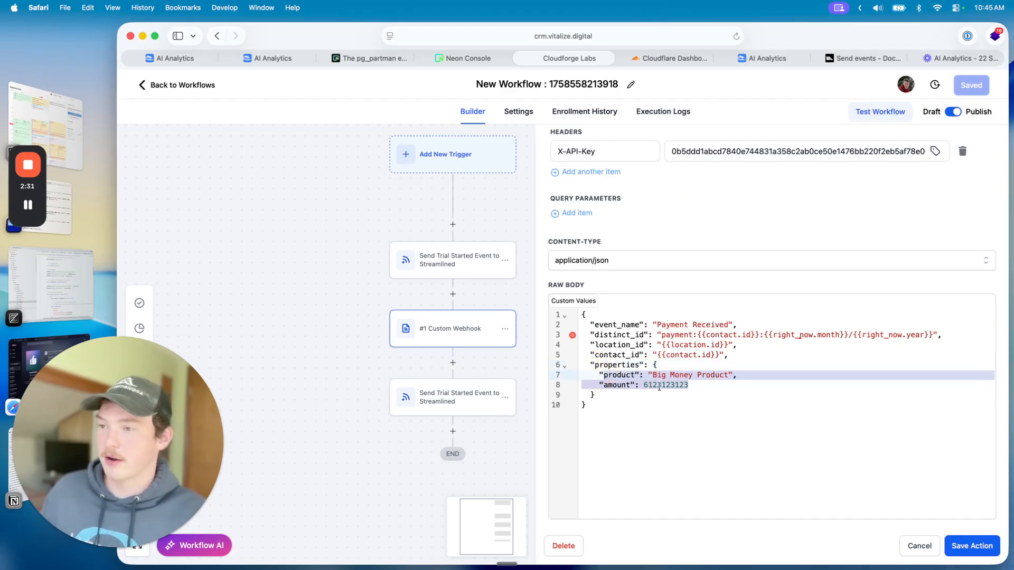
{"action": "left_click", "coordinate": [708, 386]}
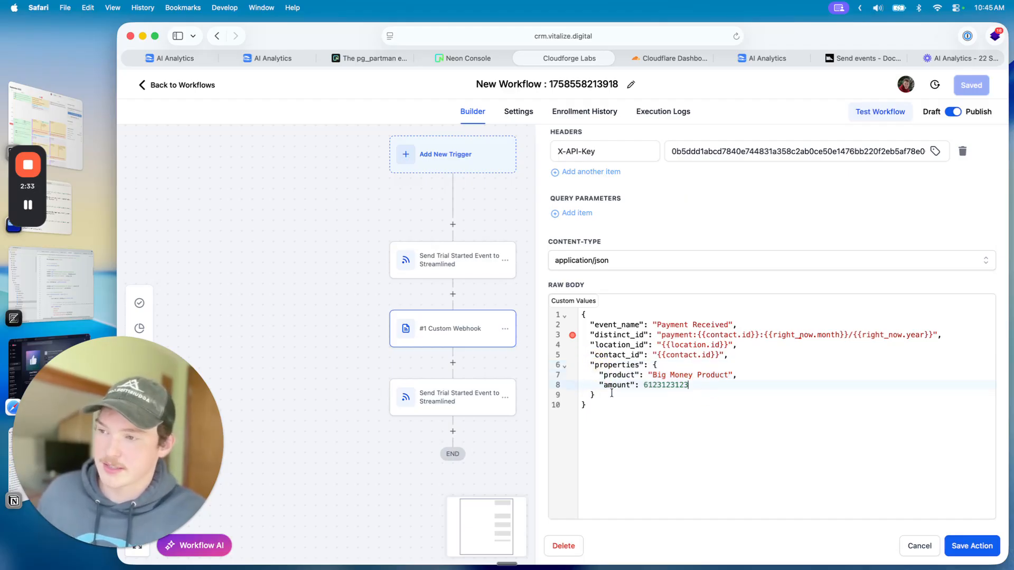
Step: Review the complete properties object once more in the Custom Webhook's raw body
{"action": "left_click", "coordinate": [630, 401]}
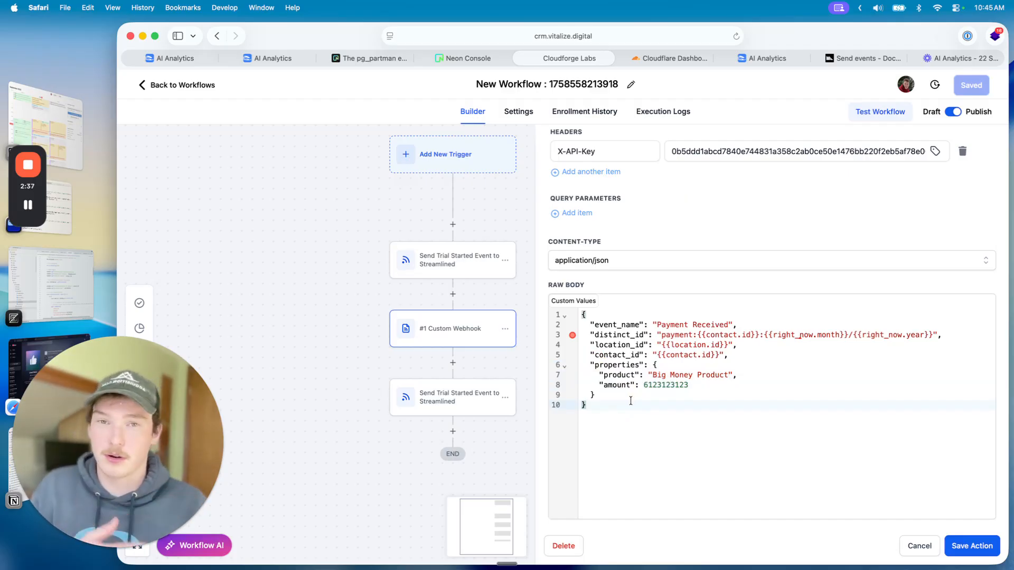
{"action": "left_click_drag", "start_coordinate": [601, 397], "coordinate": [590, 365]}
{"action": "left_click", "coordinate": [590, 364]}
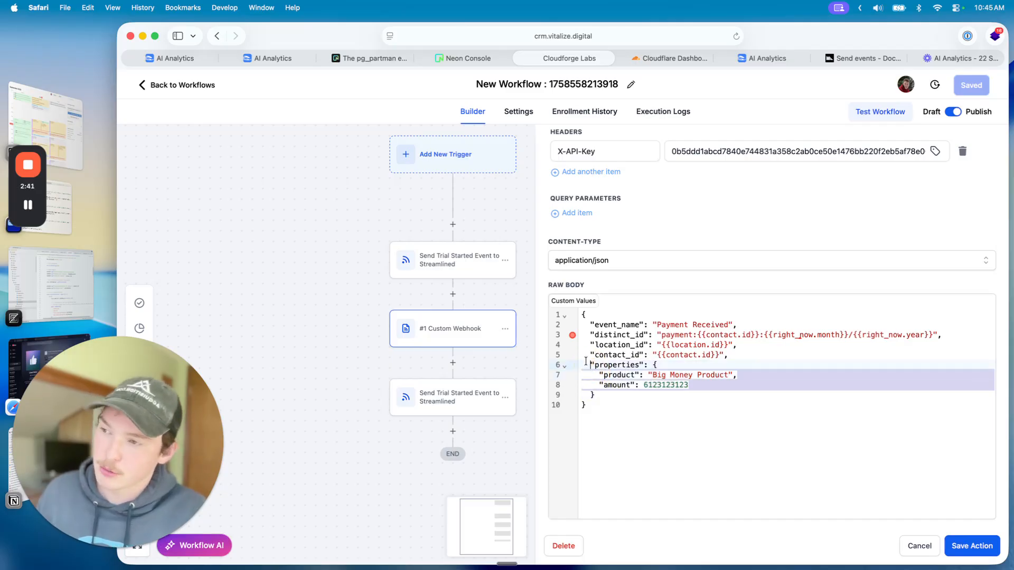
{"action": "left_click", "coordinate": [591, 364]}
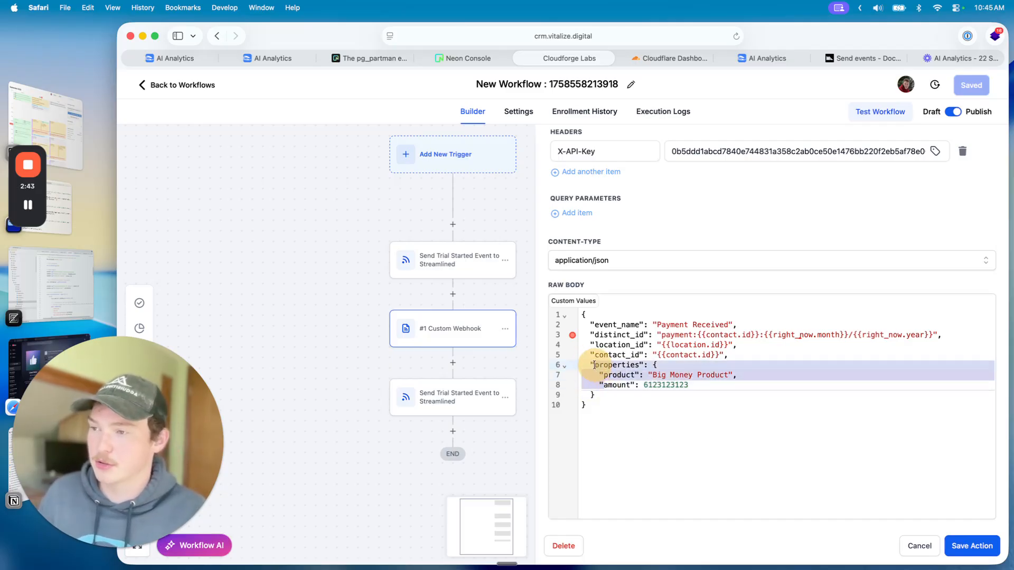
{"action": "left_click", "coordinate": [601, 396]}
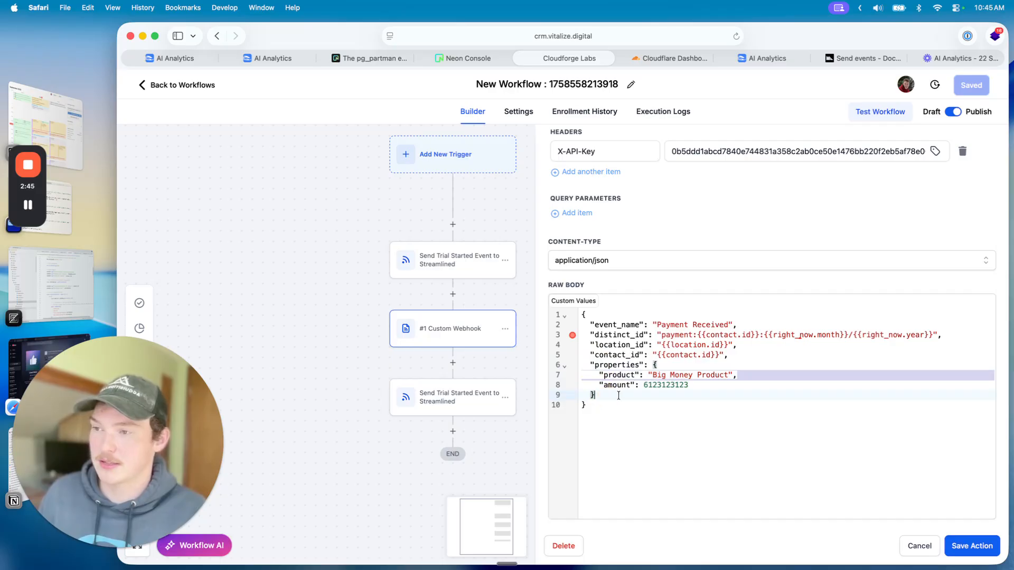
{"action": "left_click", "coordinate": [690, 387]}
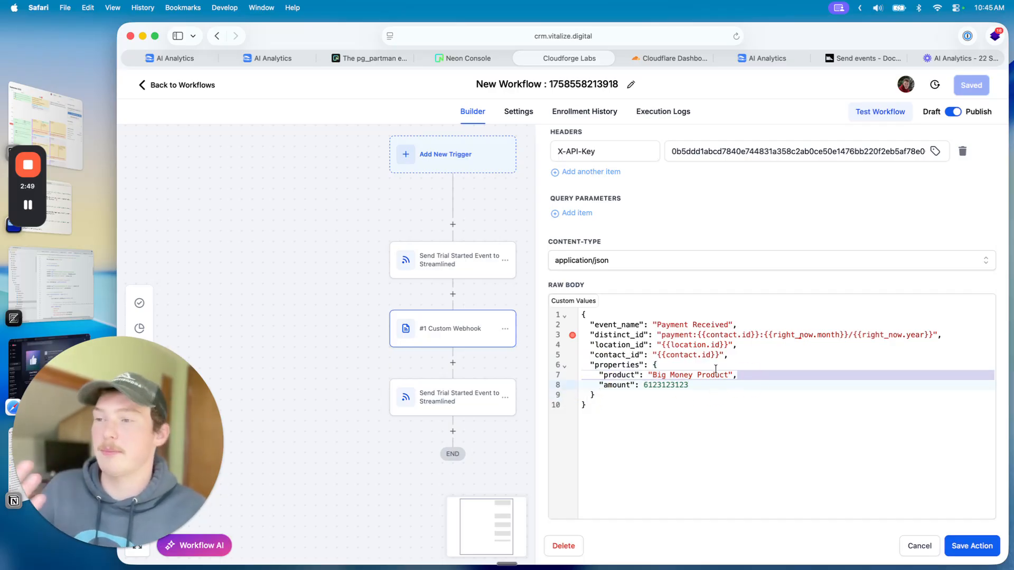
{"action": "left_click", "coordinate": [749, 376]}
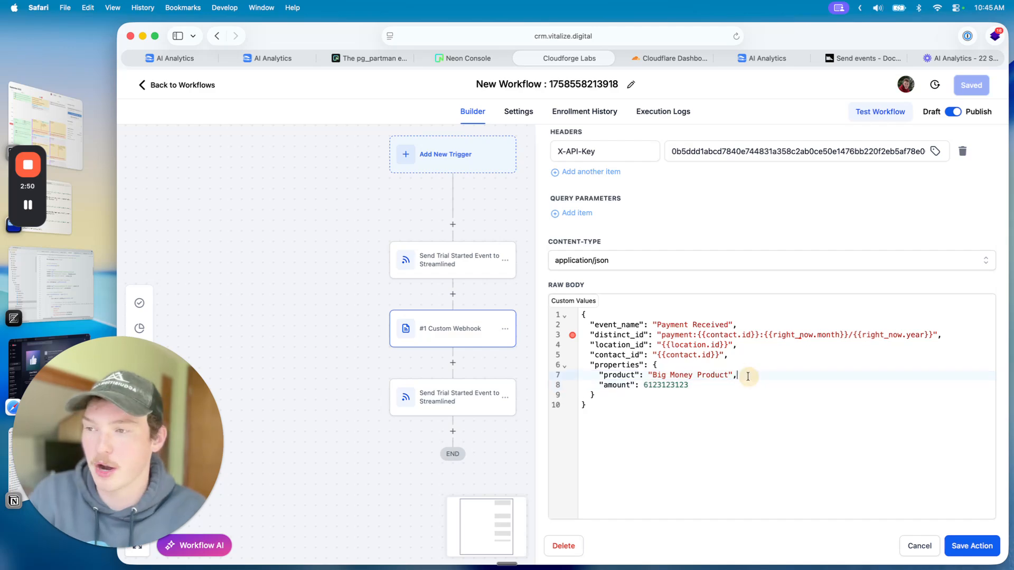
{"action": "left_click", "coordinate": [666, 387]}
{"action": "left_click", "coordinate": [674, 392]}
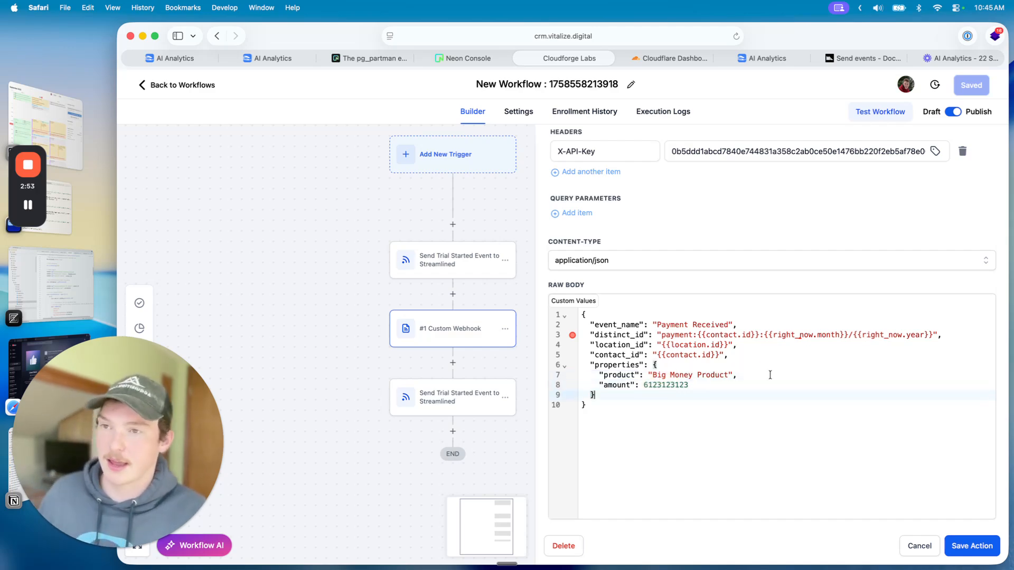
Step: Review the Custom Webhook's settings from its raw body up to its action name, and close them
{"action": "scroll", "coordinate": [775, 371], "scroll_direction": "up", "scroll_amount": 5}
{"action": "scroll", "coordinate": [774, 371], "scroll_direction": "down", "scroll_amount": 6}
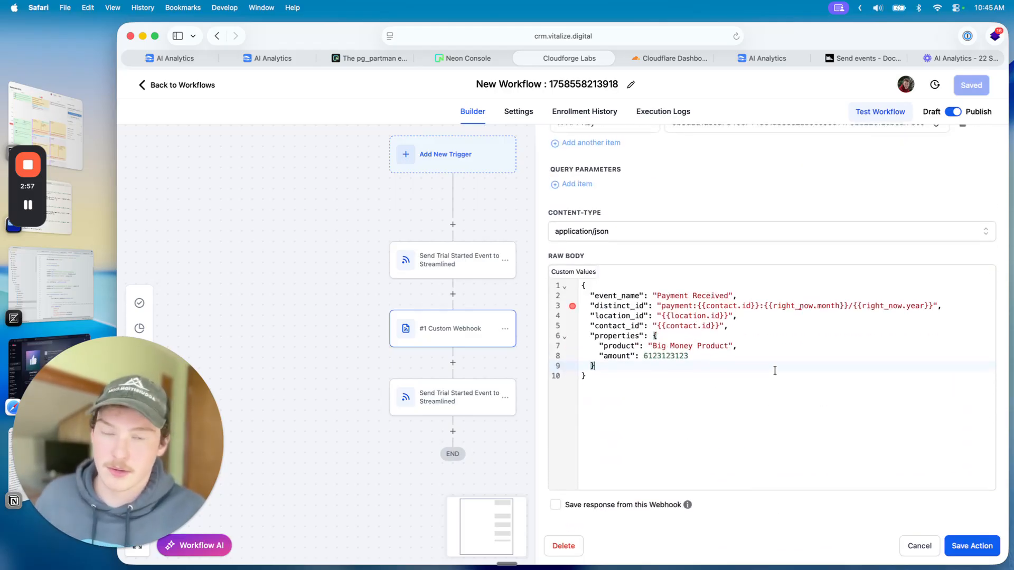
{"action": "scroll", "coordinate": [666, 372], "scroll_direction": "up", "scroll_amount": 5}
{"action": "scroll", "coordinate": [666, 371], "scroll_direction": "down", "scroll_amount": 5}
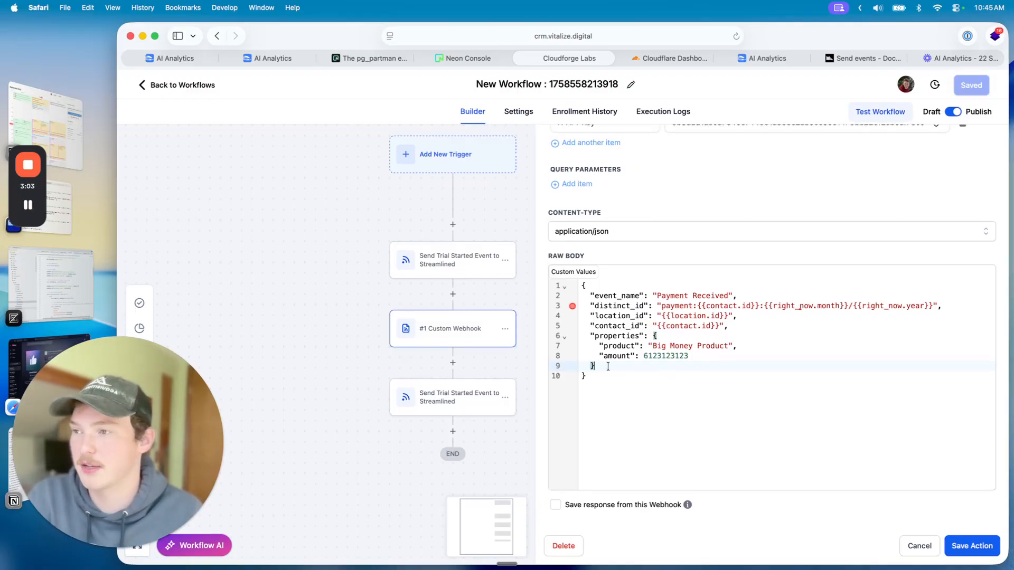
{"action": "scroll", "coordinate": [608, 366], "scroll_direction": "up", "scroll_amount": 10}
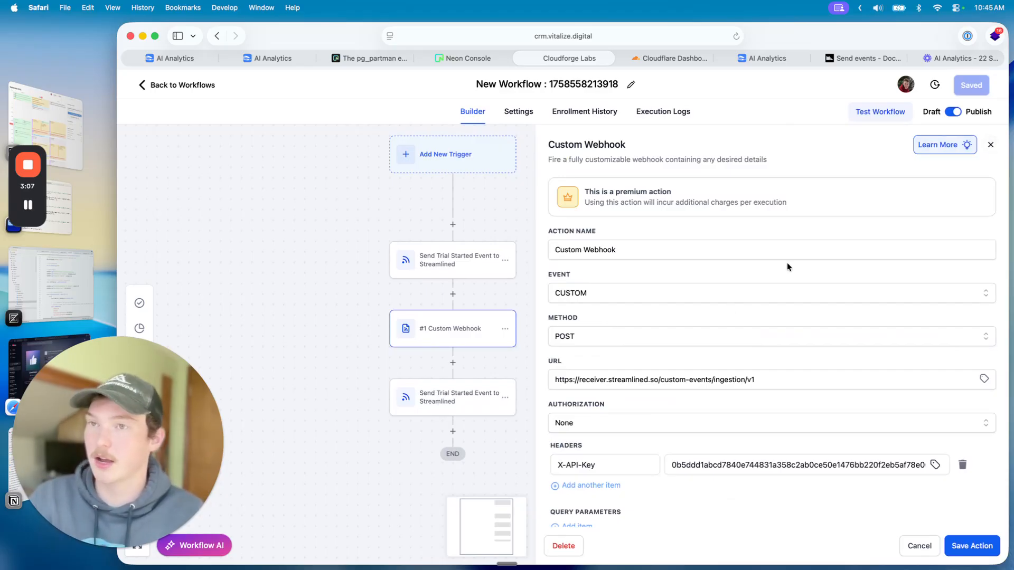
{"action": "left_click", "coordinate": [989, 144]}
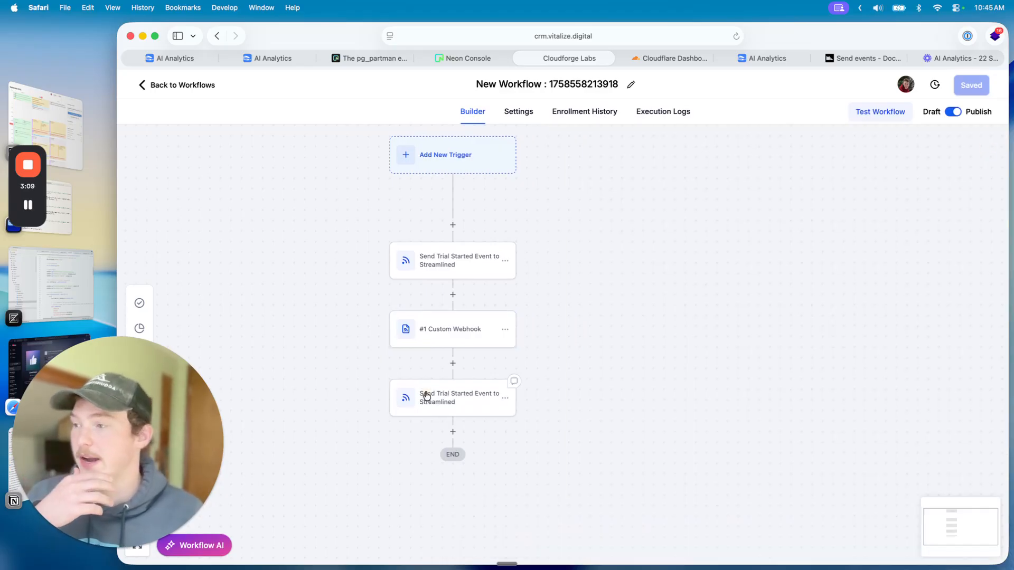
Step: Open the last Send Trial Started Event to Streamlined action and examine the properties entry in its custom data
{"action": "left_click", "coordinate": [470, 396]}
{"action": "scroll", "coordinate": [739, 346], "scroll_direction": "down", "scroll_amount": 1}
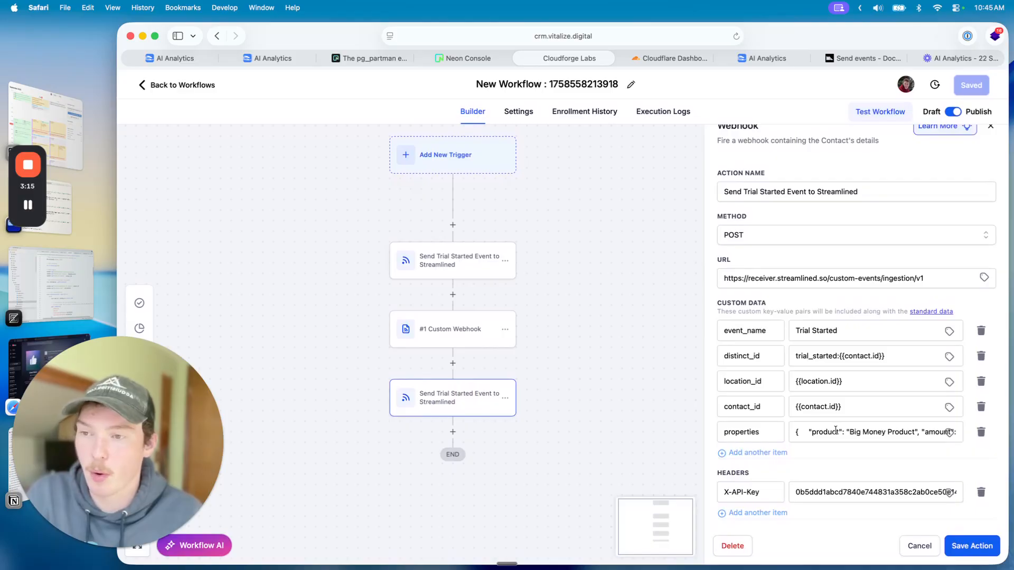
{"action": "scroll", "coordinate": [835, 430], "scroll_direction": "up", "scroll_amount": 1}
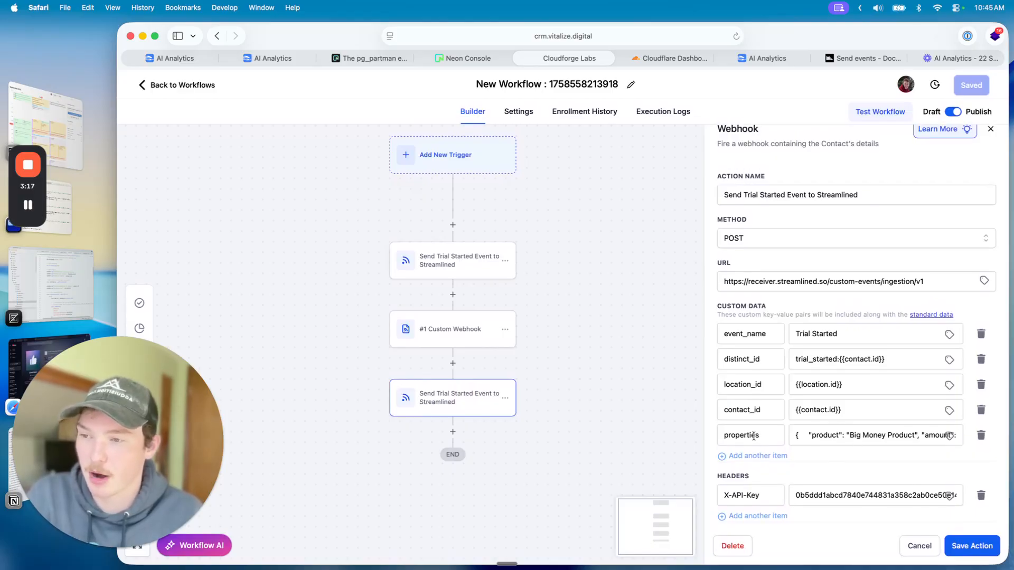
{"action": "left_click", "coordinate": [814, 433]}
{"action": "key", "text": "super+Right"}
{"action": "key", "text": "super+Left"}
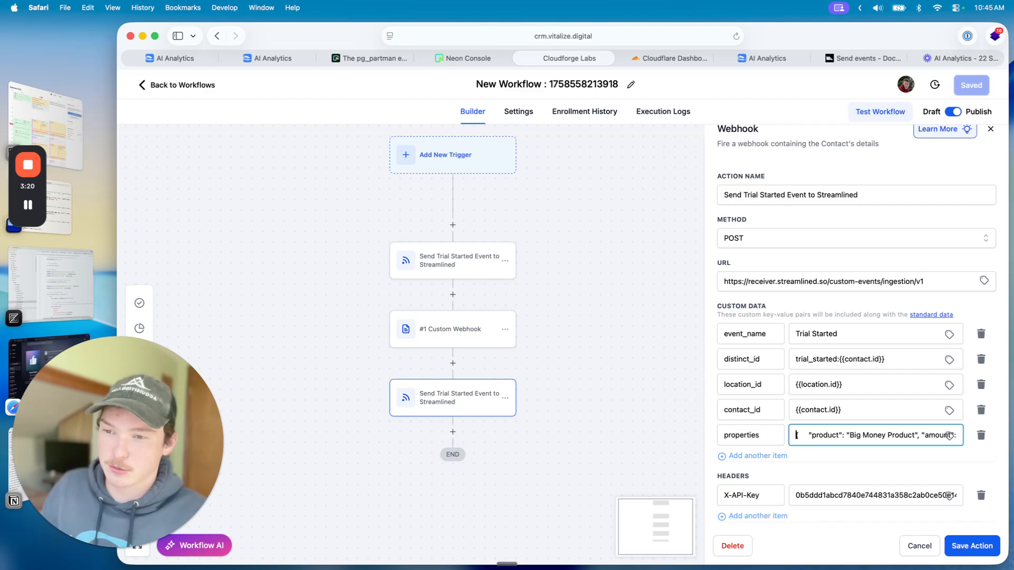
{"action": "left_click", "coordinate": [800, 435]}
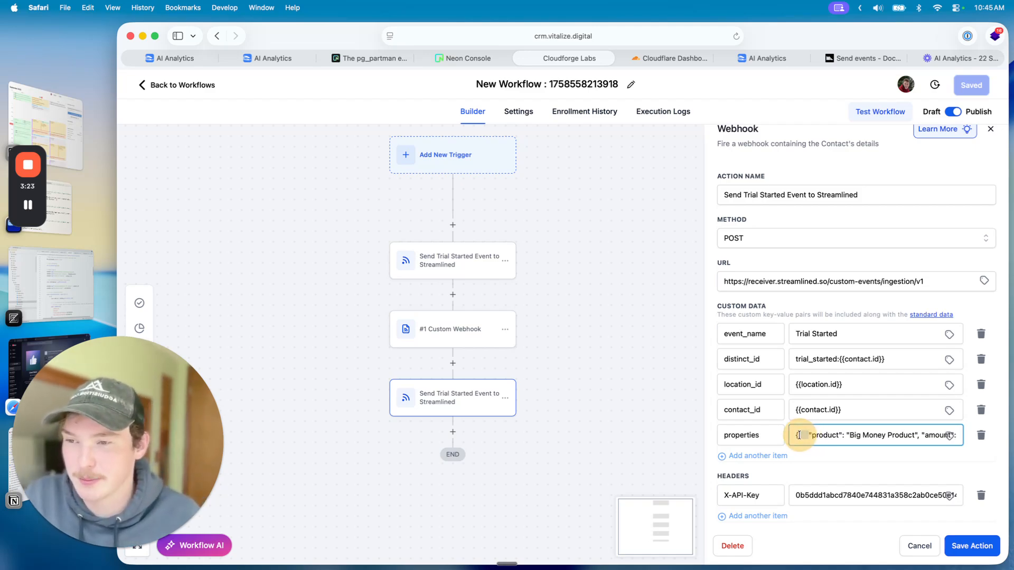
Step: Read through the product and amount parts of the webhook's properties value, and close the action's settings
{"action": "left_click", "coordinate": [842, 435]}
{"action": "scroll", "coordinate": [873, 435], "scroll_direction": "up", "scroll_amount": 1}
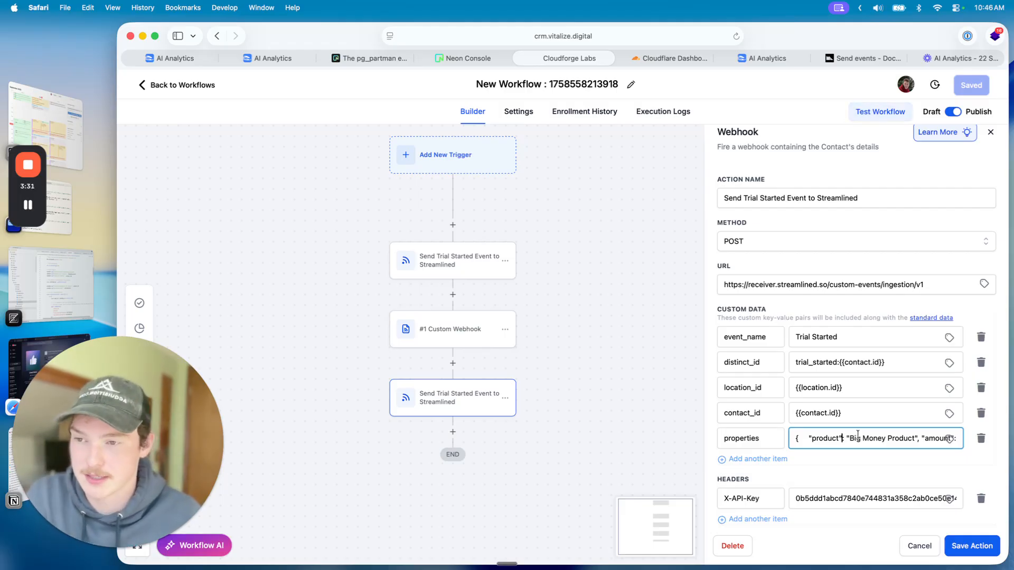
{"action": "key", "text": "super+Right"}
{"action": "key", "text": "super+Left"}
{"action": "key", "text": "super+Right"}
{"action": "key", "text": "super+Left"}
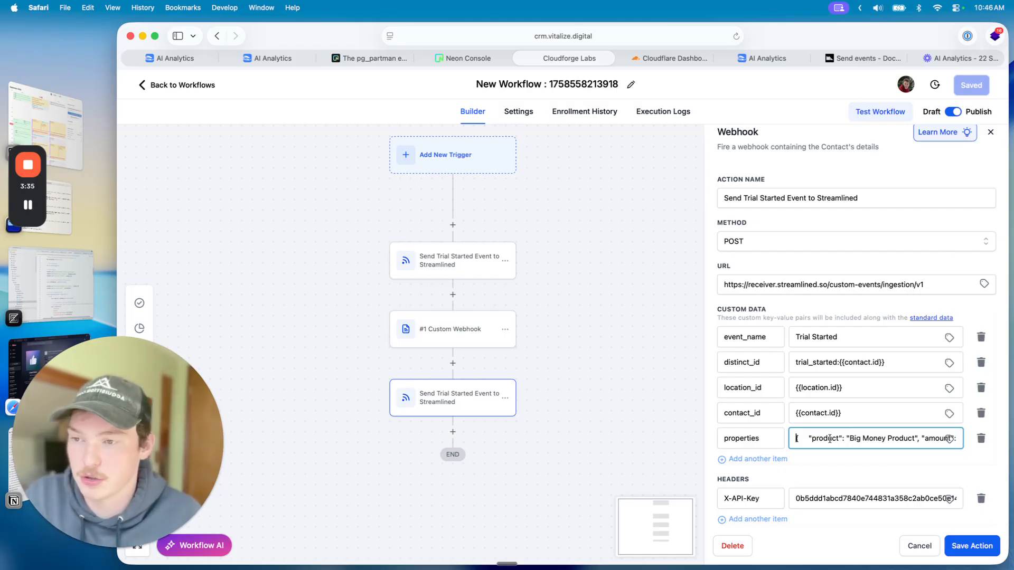
{"action": "scroll", "coordinate": [857, 401], "scroll_direction": "up", "scroll_amount": 1}
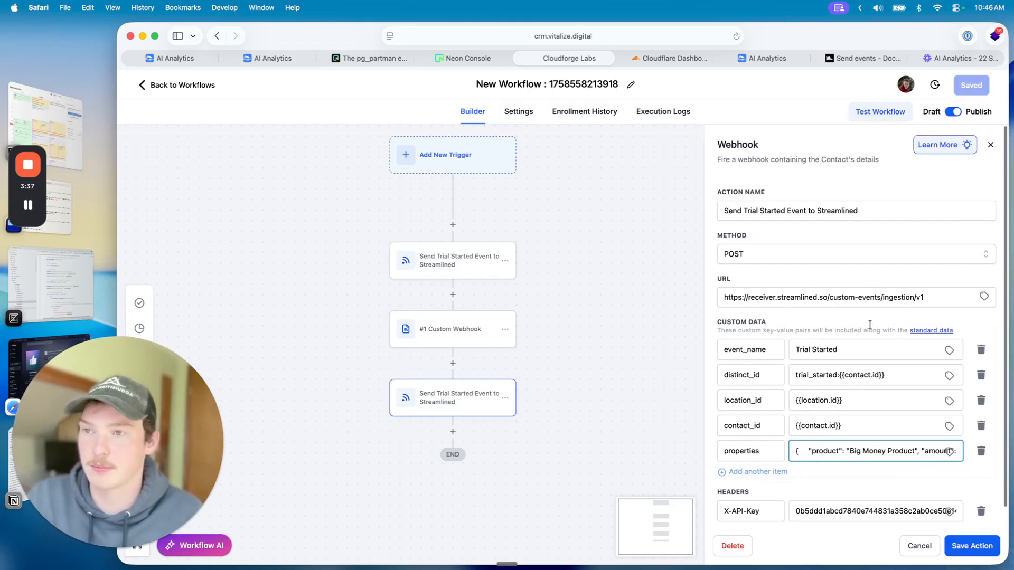
{"action": "left_click", "coordinate": [991, 146]}
Step: Switch to the Streamlined dashboard and open the Payment Events stat for editing to view its filters
{"action": "left_click", "coordinate": [758, 57]}
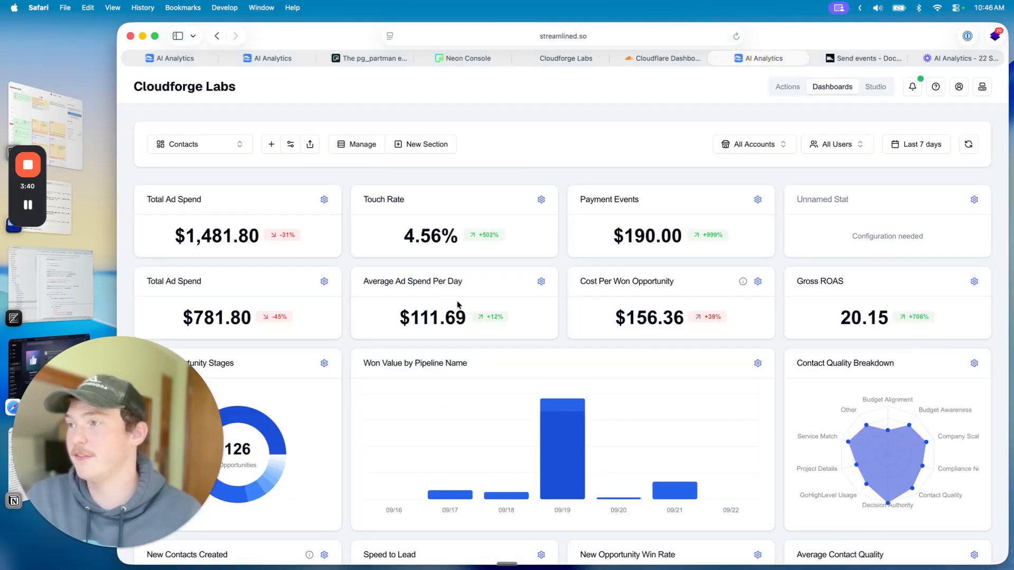
{"action": "left_click", "coordinate": [760, 201]}
{"action": "scroll", "coordinate": [604, 283], "scroll_direction": "down", "scroll_amount": 2}
{"action": "scroll", "coordinate": [601, 256], "scroll_direction": "up", "scroll_amount": 2}
{"action": "scroll", "coordinate": [528, 364], "scroll_direction": "down", "scroll_amount": 5}
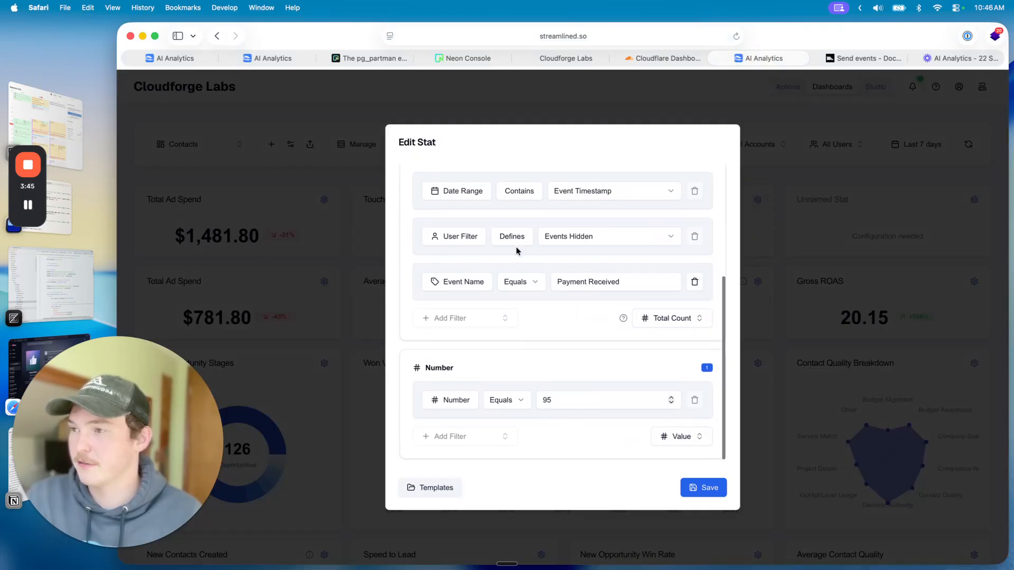
Step: Examine the stat's Payment Received event name filter and the aggregation choices for its Events metric
{"action": "left_click_drag", "start_coordinate": [631, 284], "coordinate": [559, 284]}
{"action": "left_click", "coordinate": [586, 320]}
{"action": "left_click", "coordinate": [636, 280]}
{"action": "left_click", "coordinate": [672, 319]}
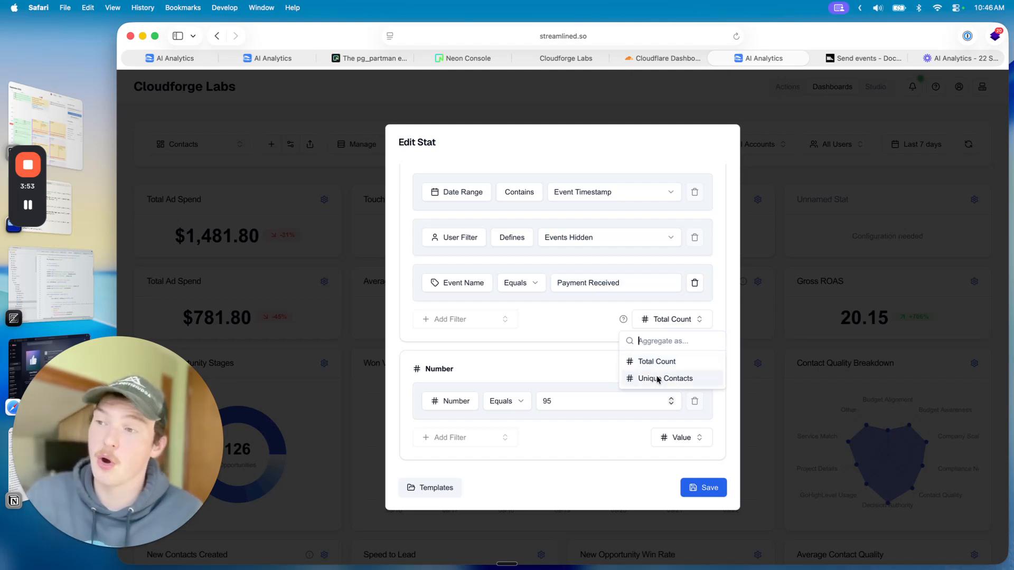
{"action": "left_click", "coordinate": [577, 325]}
Step: Review the stat's Events times Number formula and the Number metric, and compare it with the Payment Events value on the dashboard
{"action": "scroll", "coordinate": [579, 326], "scroll_direction": "up", "scroll_amount": 3}
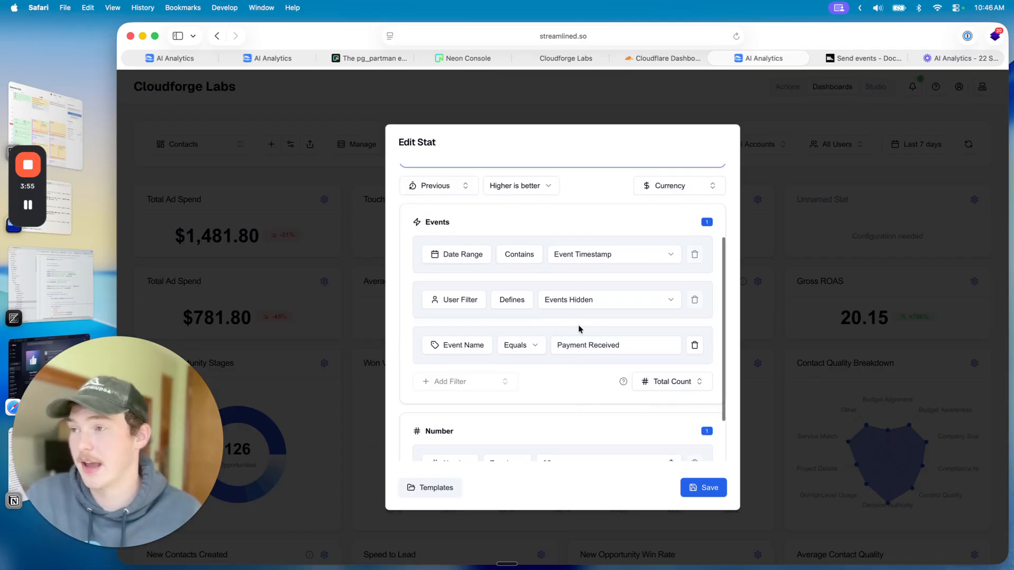
{"action": "scroll", "coordinate": [578, 329], "scroll_direction": "down", "scroll_amount": 3}
{"action": "scroll", "coordinate": [496, 355], "scroll_direction": "up", "scroll_amount": 5}
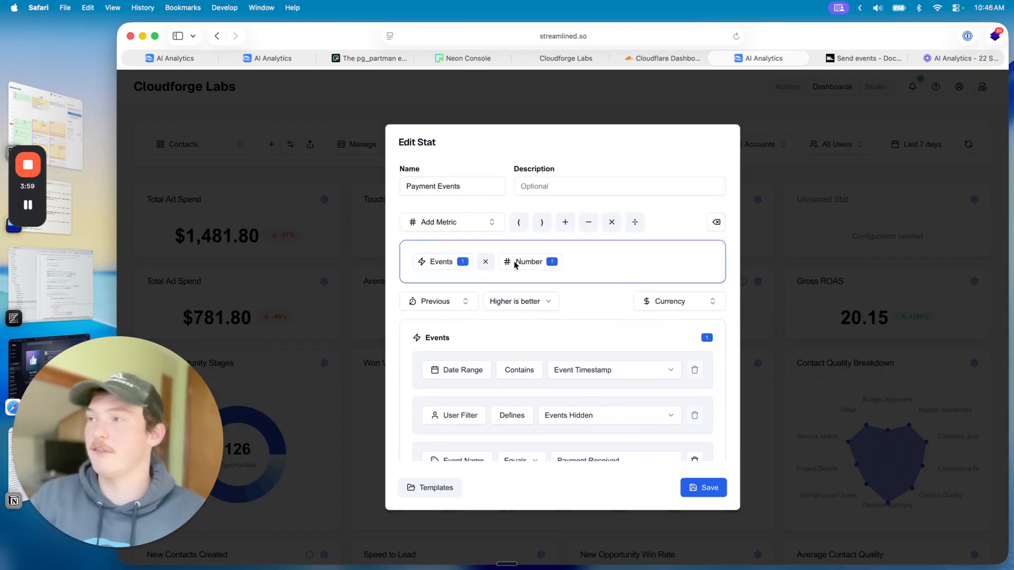
{"action": "scroll", "coordinate": [559, 331], "scroll_direction": "down", "scroll_amount": 5}
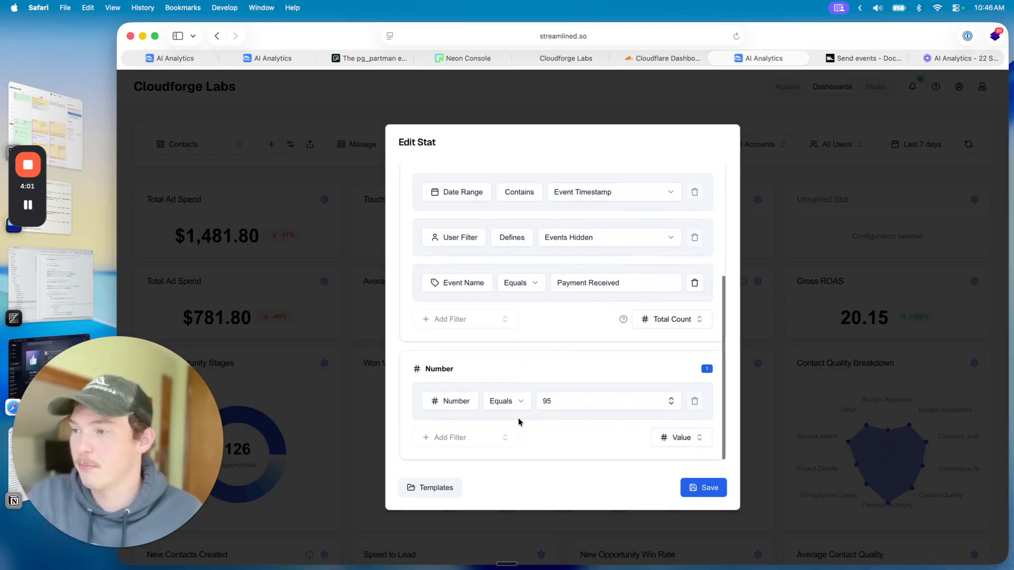
{"action": "scroll", "coordinate": [607, 361], "scroll_direction": "up", "scroll_amount": 5}
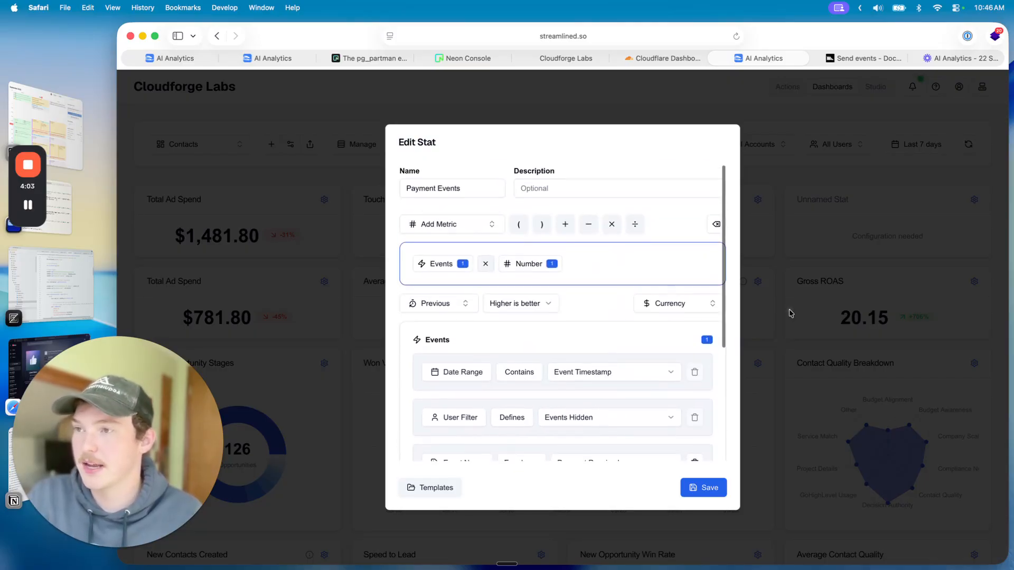
{"action": "left_click", "coordinate": [790, 312]}
{"action": "left_click_drag", "start_coordinate": [617, 230], "coordinate": [674, 229]}
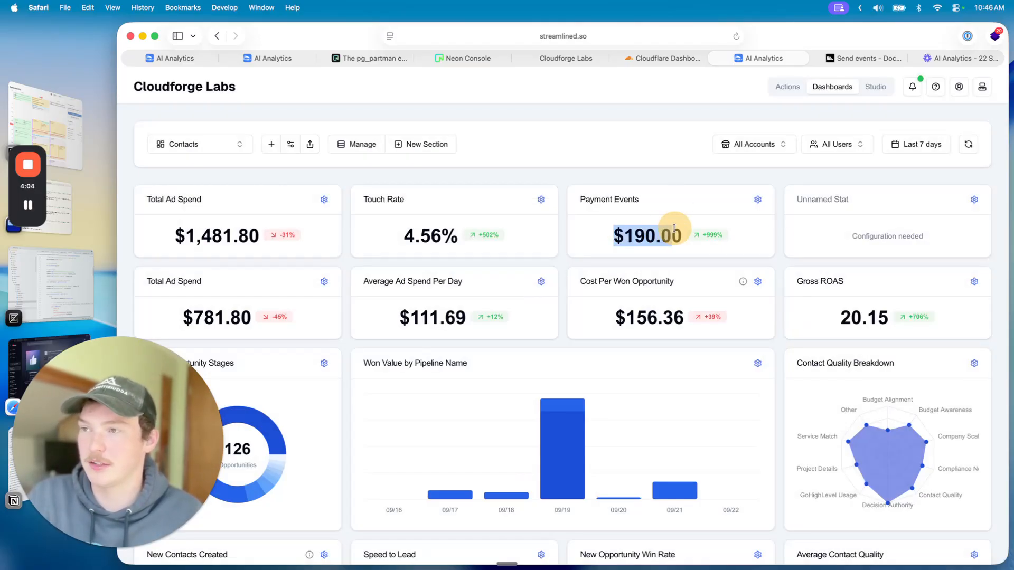
Step: Remove the multiplication by Number from the Payment Events formula, set its format to Numeric, and save the stat
{"action": "left_click", "coordinate": [758, 200]}
{"action": "scroll", "coordinate": [612, 323], "scroll_direction": "down", "scroll_amount": 1}
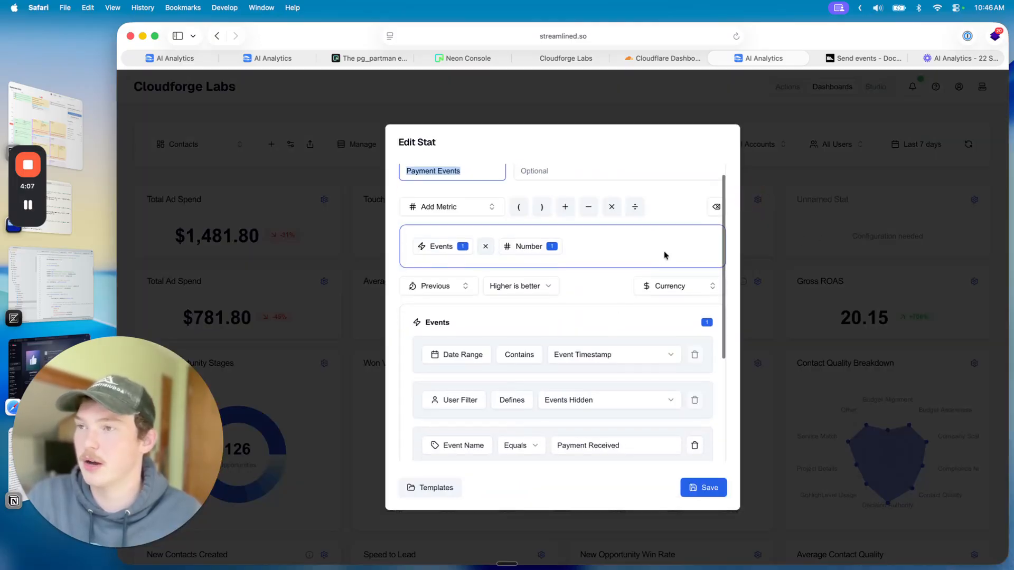
{"action": "left_click", "coordinate": [716, 207]}
{"action": "left_click", "coordinate": [716, 207]}
{"action": "left_click", "coordinate": [682, 296]}
{"action": "left_click", "coordinate": [660, 328]}
{"action": "left_click", "coordinate": [700, 488]}
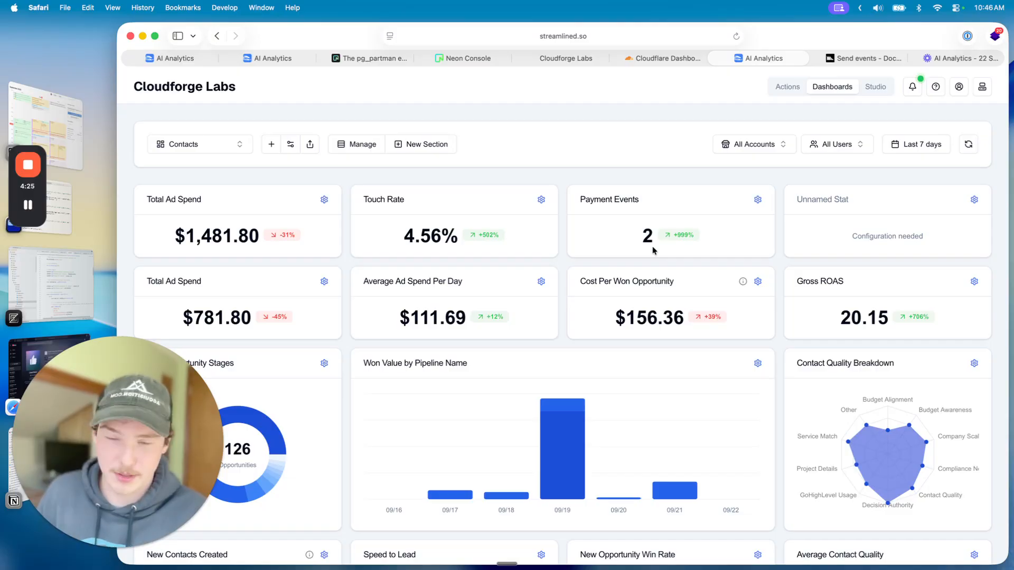
Step: Reopen the Payment Events stat and review its Events formula, Payment Received filter and aggregation setting
{"action": "left_click", "coordinate": [758, 200]}
{"action": "scroll", "coordinate": [655, 417], "scroll_direction": "down", "scroll_amount": 3}
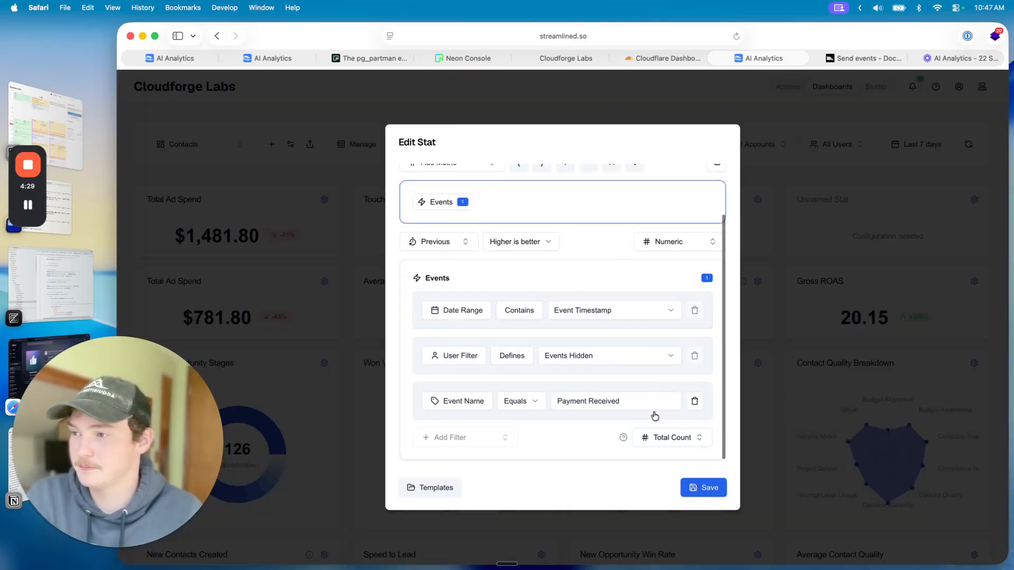
{"action": "scroll", "coordinate": [571, 437], "scroll_direction": "up", "scroll_amount": 3}
{"action": "scroll", "coordinate": [570, 438], "scroll_direction": "down", "scroll_amount": 3}
{"action": "left_click", "coordinate": [571, 437]}
{"action": "scroll", "coordinate": [692, 368], "scroll_direction": "up", "scroll_amount": 3}
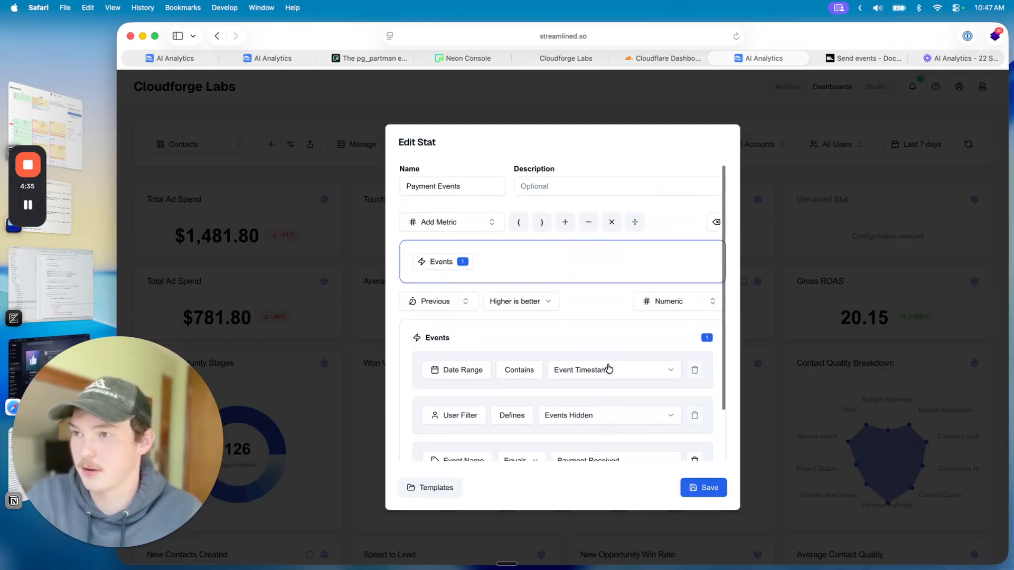